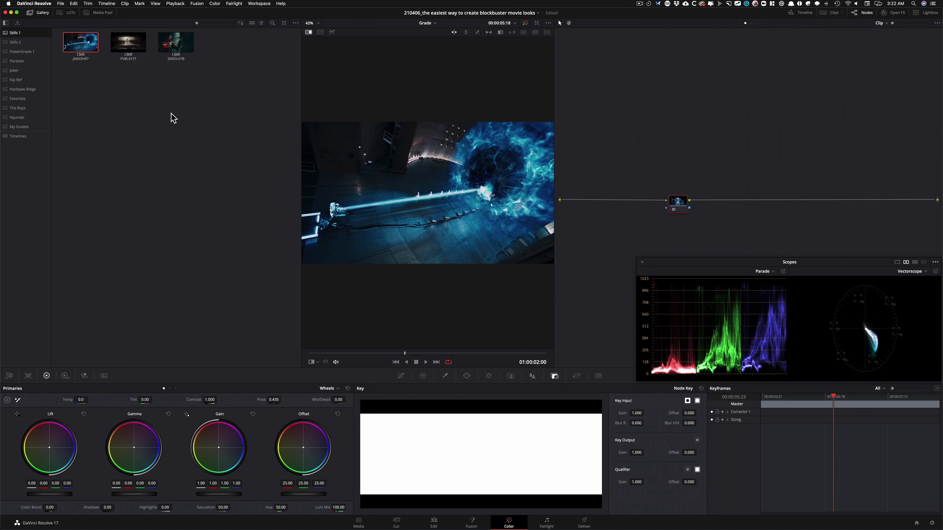
Hide the stills gallery and turn off the reference still comparison in the viewer.
click(37, 15)
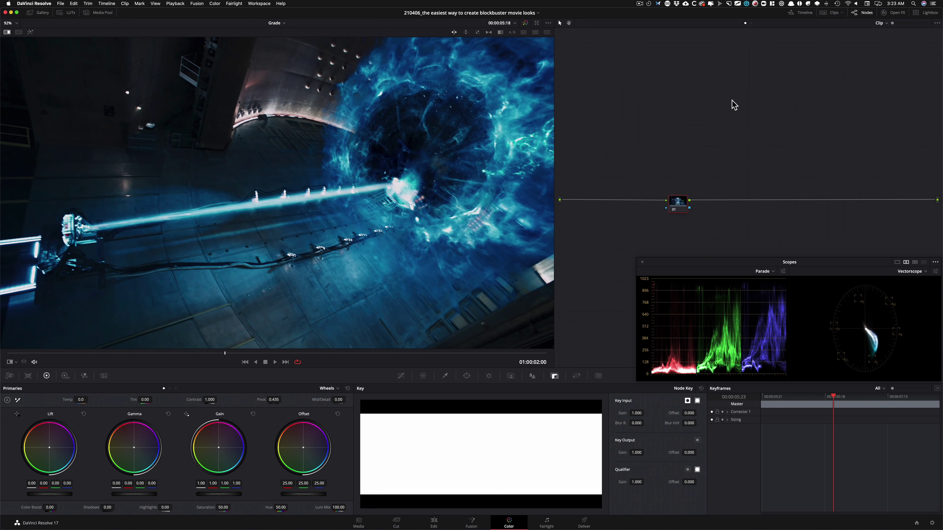
key(super+w)
Switch to Chrome and examine the Printed Film Format entry in The Avengers' IMDb technical specifications.
key(super+Tab)
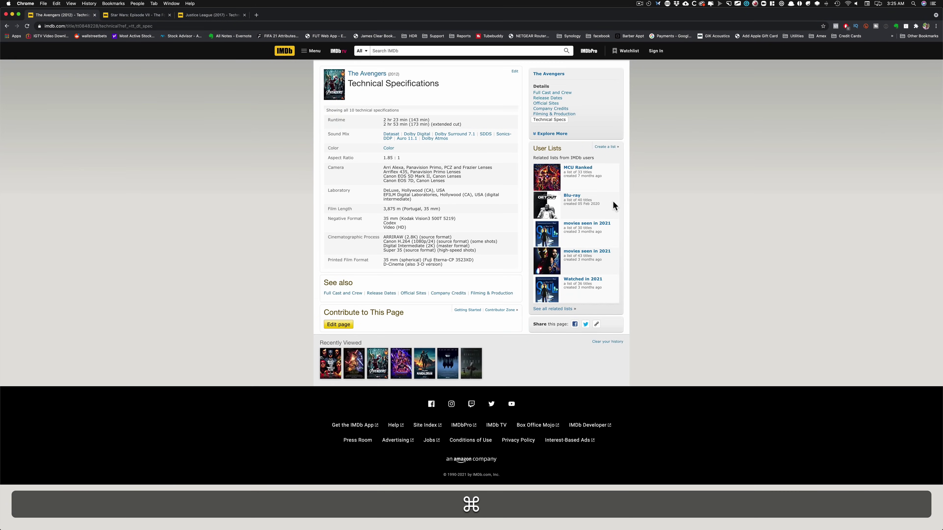
click(136, 163)
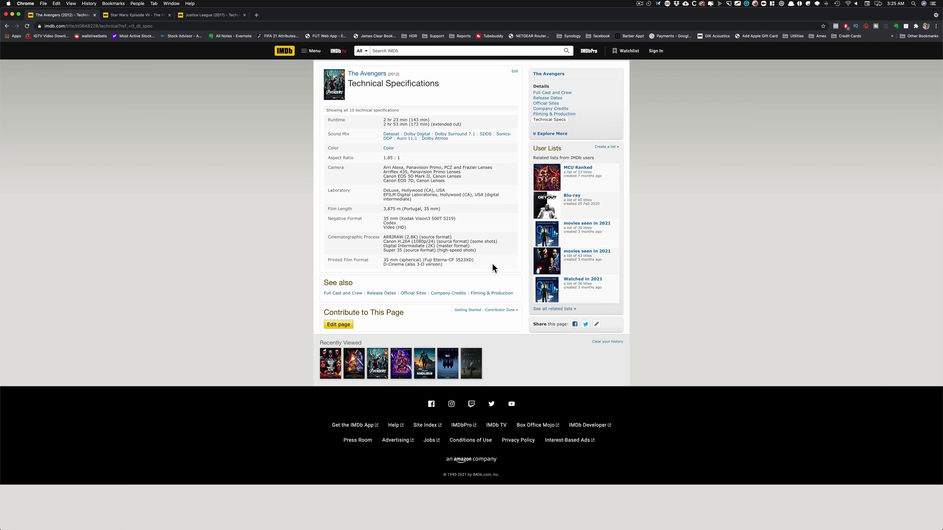
drag(460, 260, 465, 261)
click(501, 262)
drag(330, 260, 368, 260)
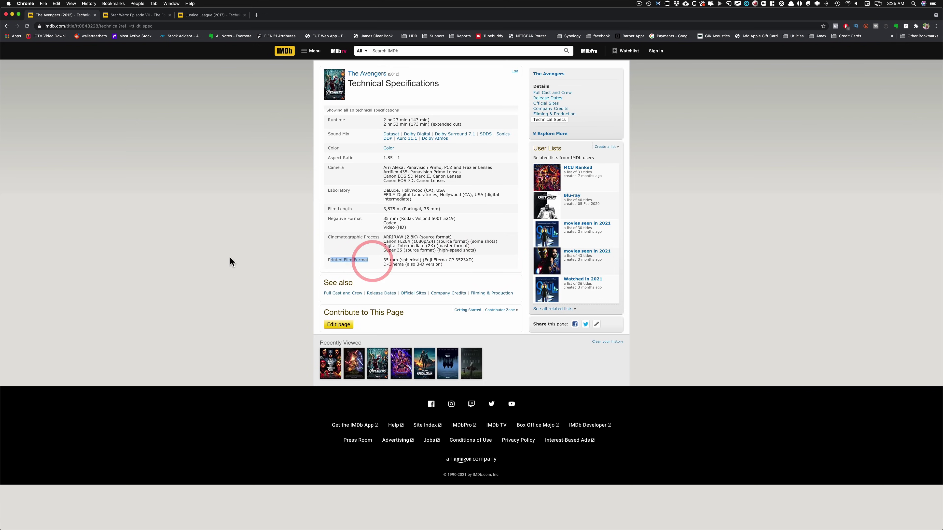
click(436, 266)
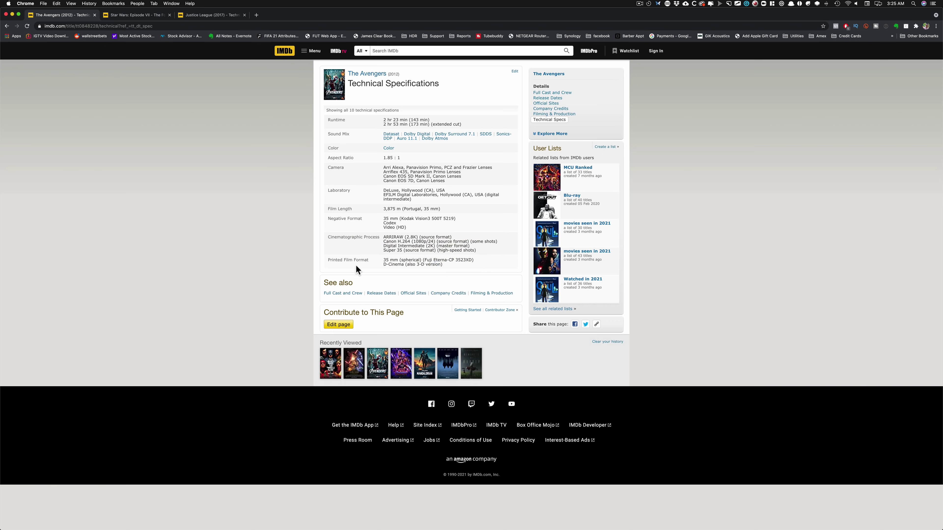
drag(426, 260, 469, 261)
click(477, 261)
Examine the technical specifications of Star Wars: Episode VII and Justice League for their printed film formats.
click(134, 16)
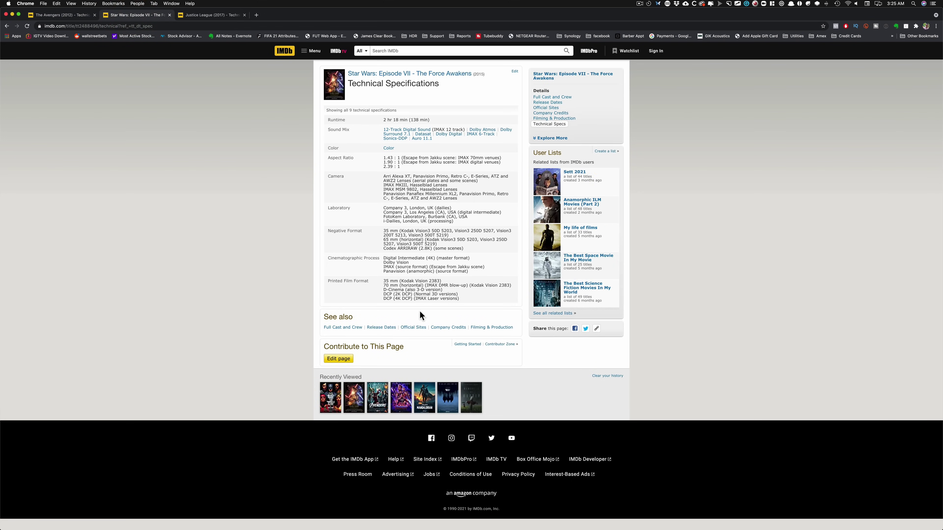
click(441, 281)
click(199, 16)
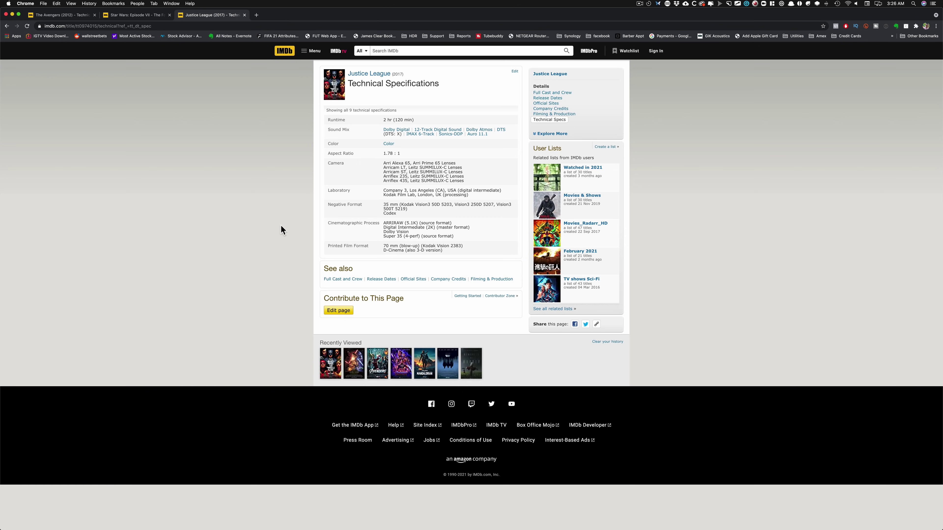
Return to DaVinci Resolve and review the project's color science options in Color Management, keeping DaVinci YRGB Color Managed.
key(super+Tab)
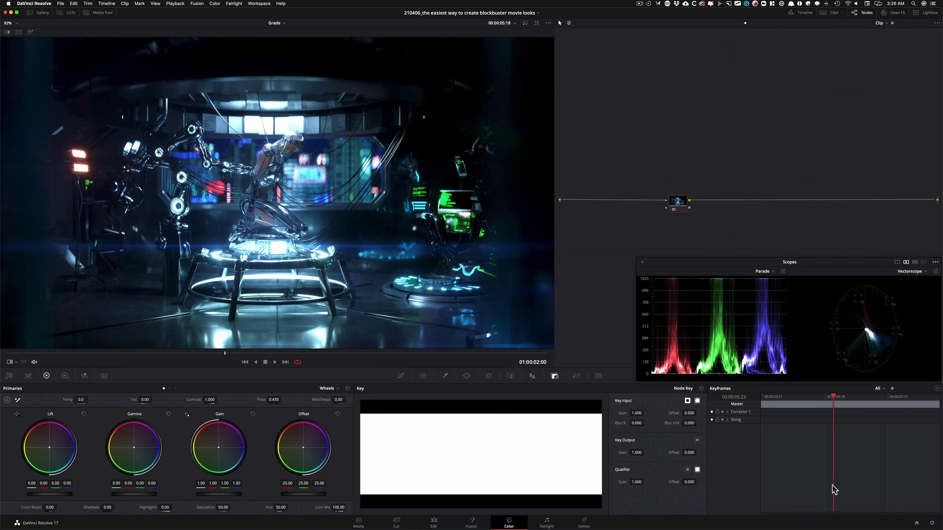
key(shift+9)
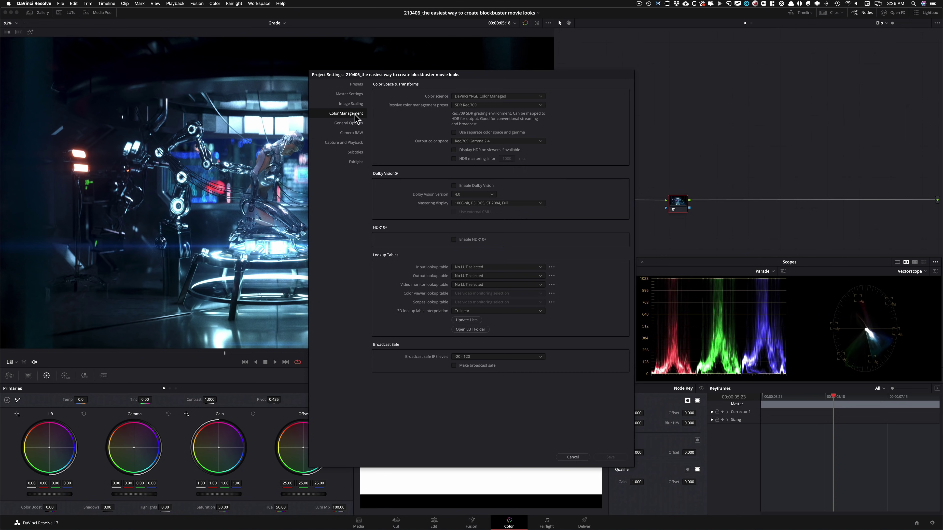
click(522, 96)
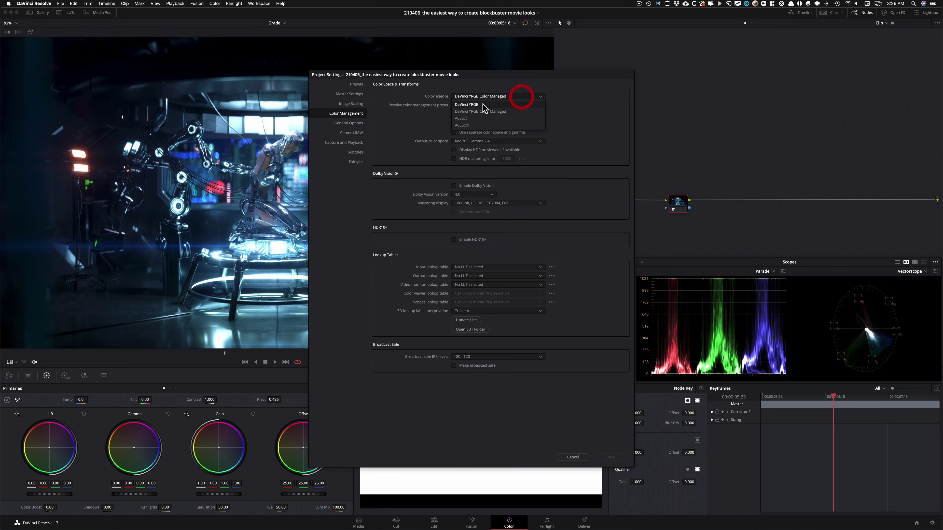
click(510, 113)
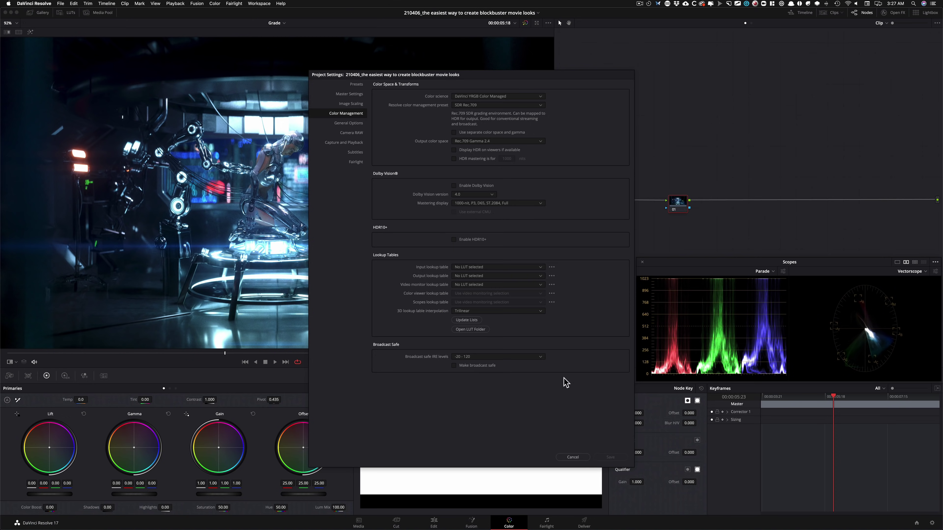
click(563, 457)
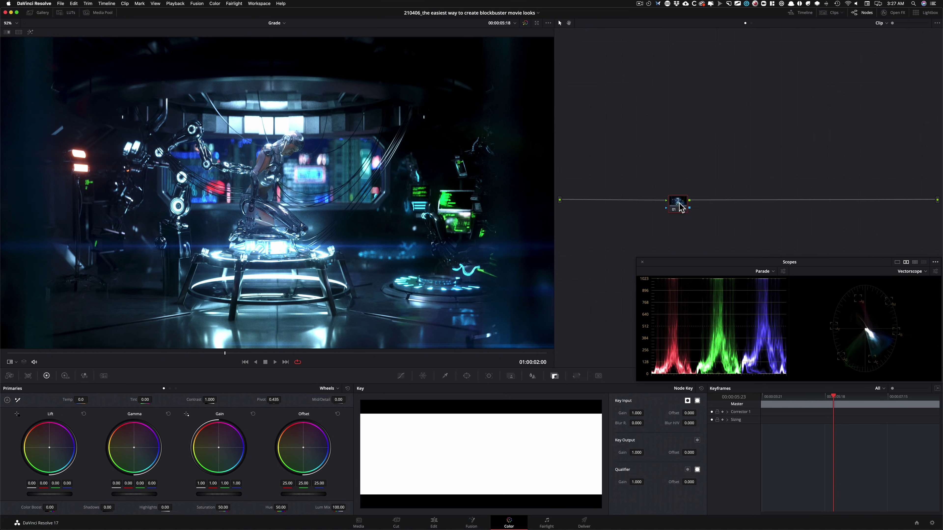
Move node 01 closer to the source input and add three serial nodes after it.
drag(679, 201, 616, 202)
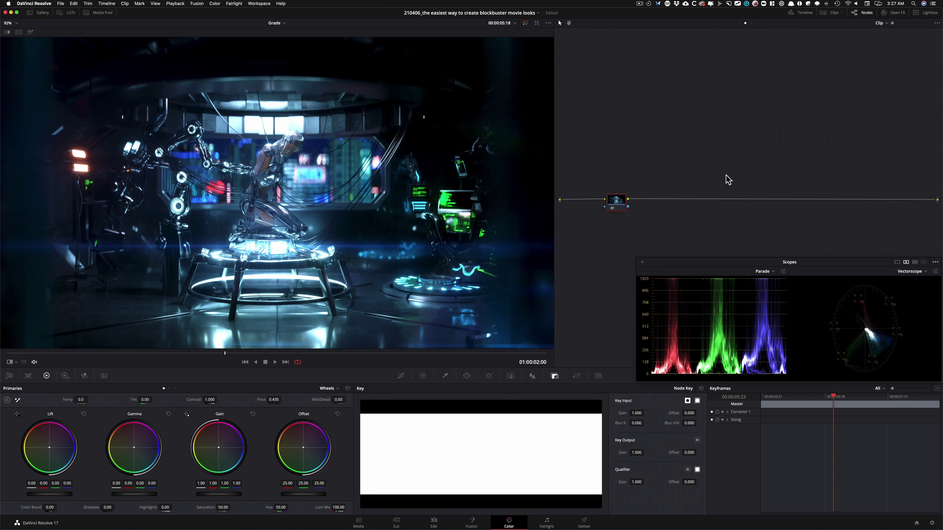
key(alt+s)
key(alt+s)
key(alt+s)
Label node 01 "temp/ tint" and node 02 "pri".
click(616, 202)
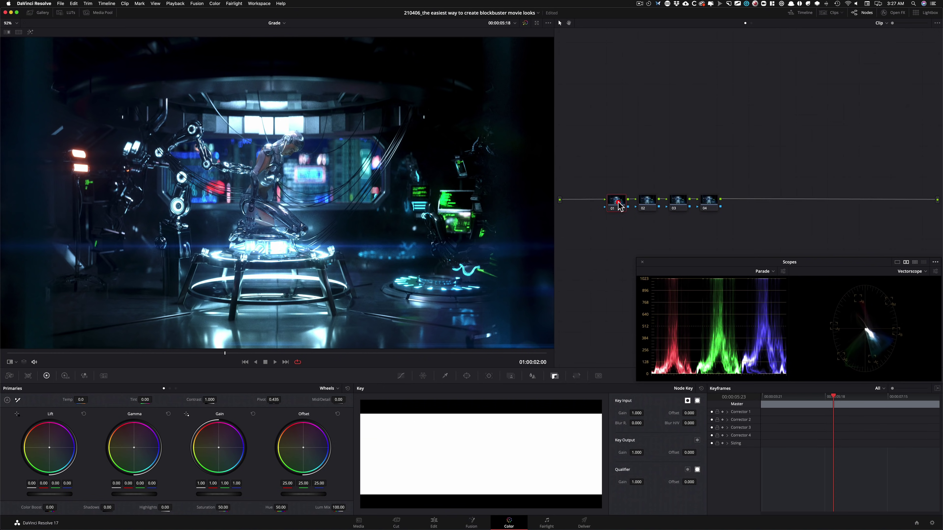
key(Tab)
text(temp)
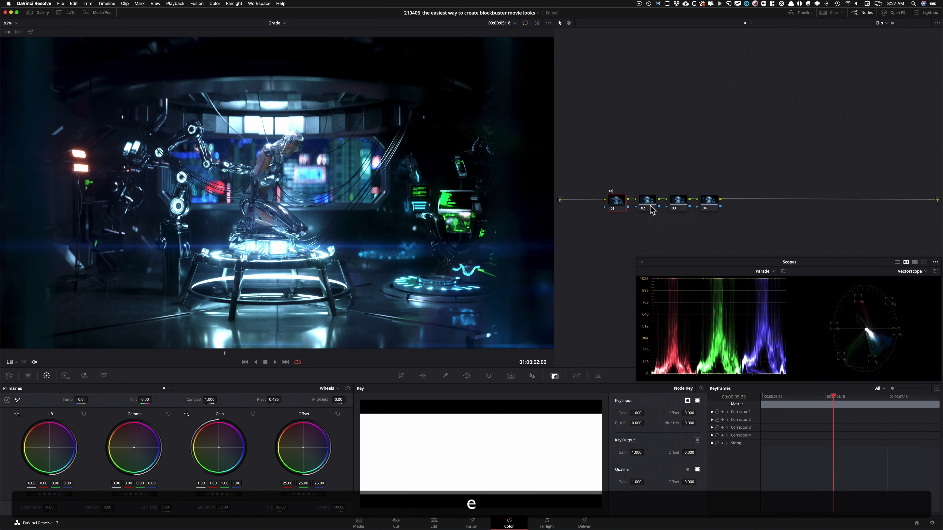
key(Return)
key(Tab)
text(pri)
key(Return)
Label node 03 "hsl c" and node 04 "cst".
key(Tab)
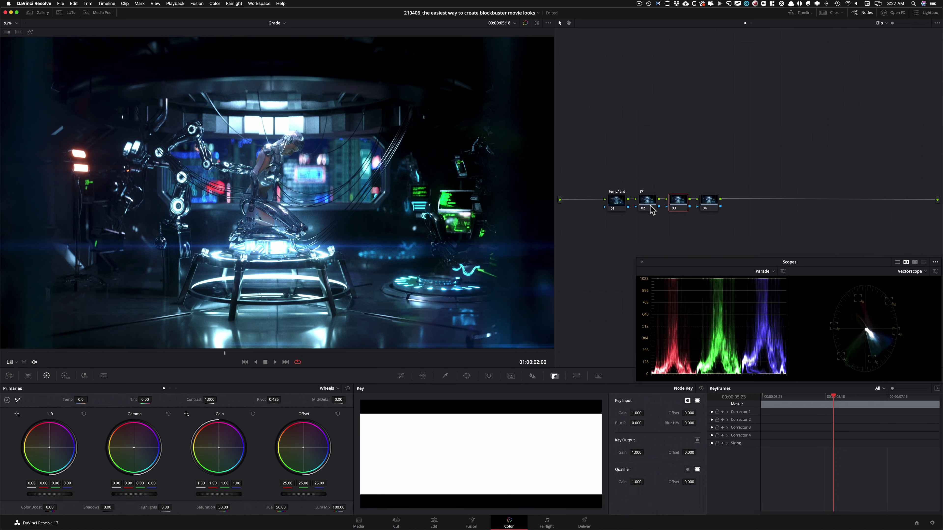
text(hsl c)
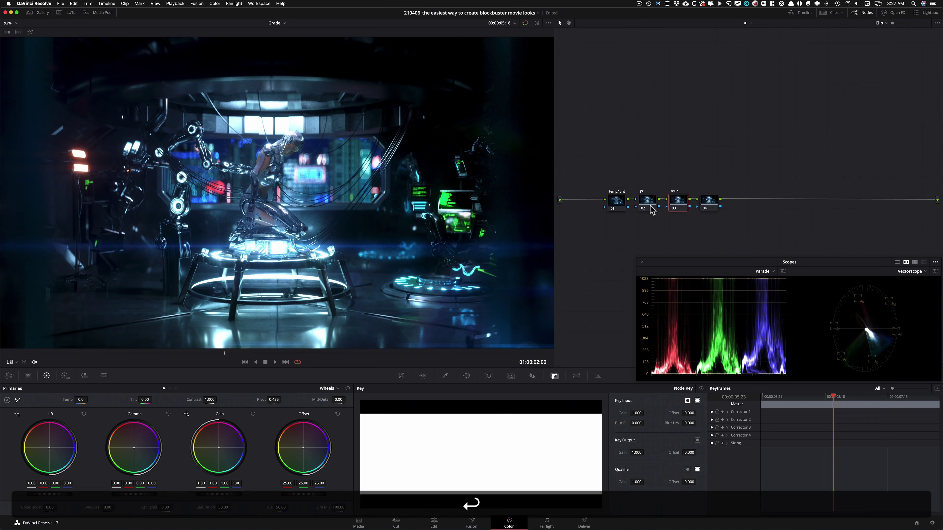
key(Tab)
text(cs)
key(Return)
Add a fifth serial node at the end of the chain and label it "fpe".
key(alt+s)
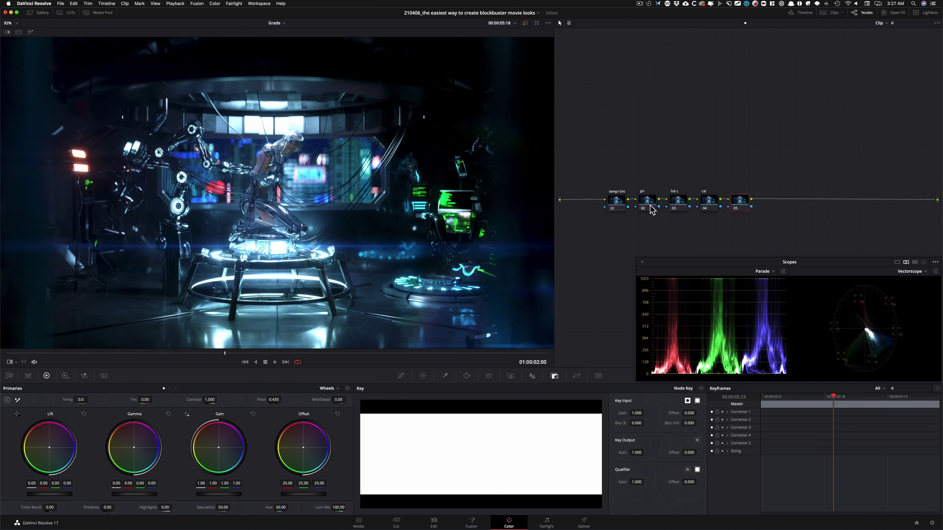
key(Tab)
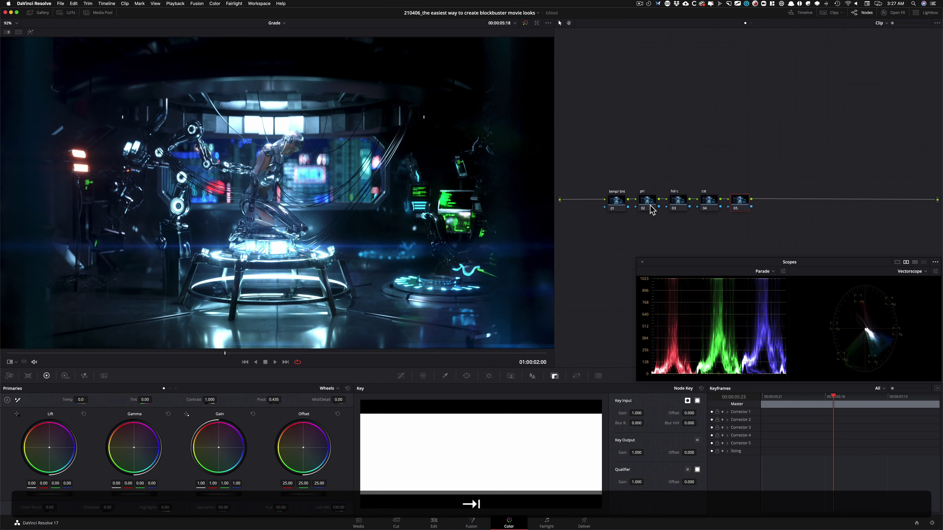
text(fpe)
key(Return)
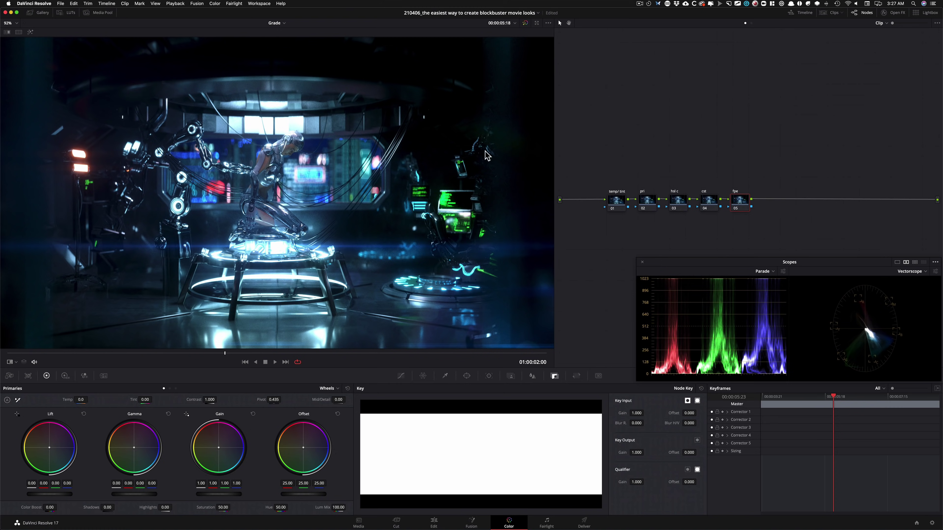
Compare the current clip with the blue portal reference still in the viewer.
key(super+w)
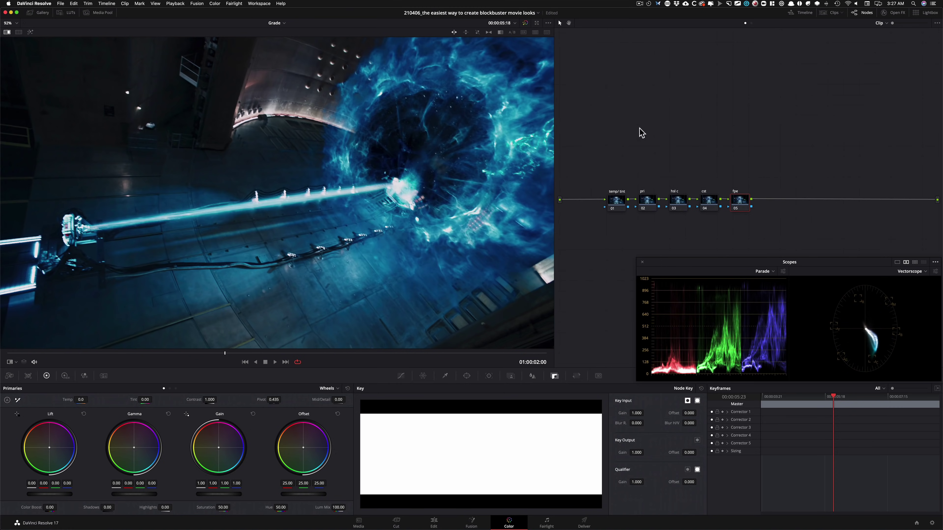
key(super+w)
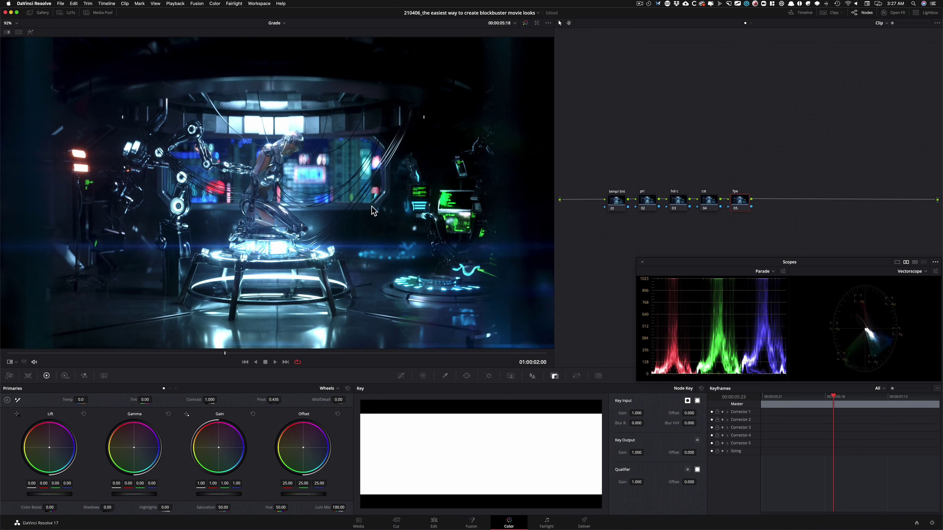
Apply the Rec709 Fujifilm 3513DI D60 LUT from Film Looks to the fpe node, then close the LUT browser.
click(69, 13)
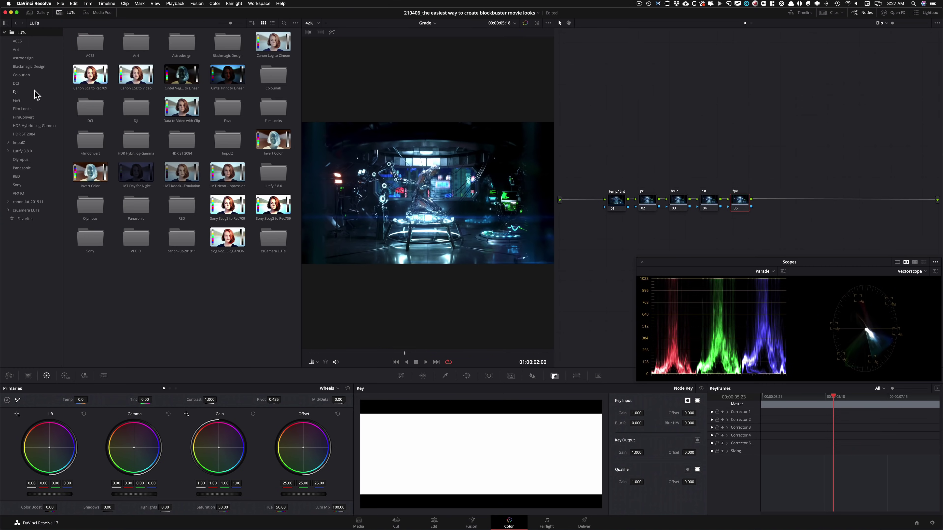
click(29, 109)
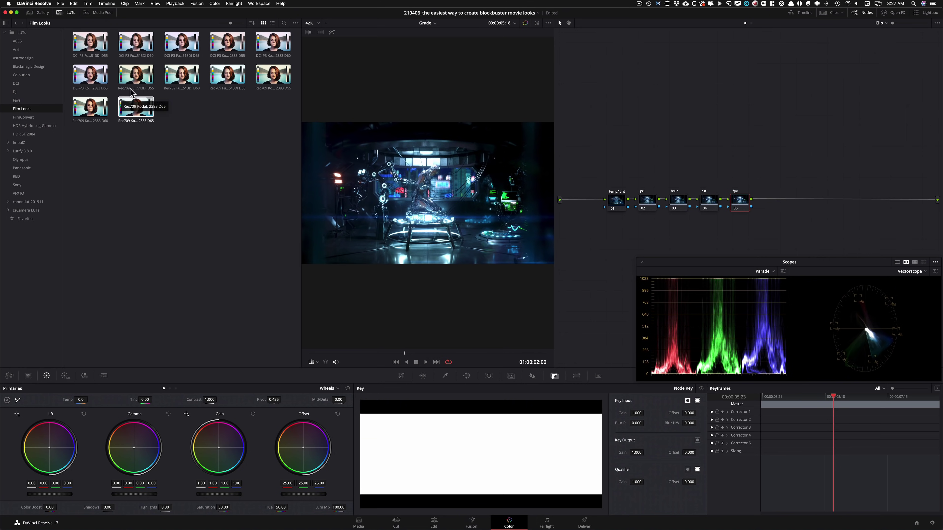
click(273, 22)
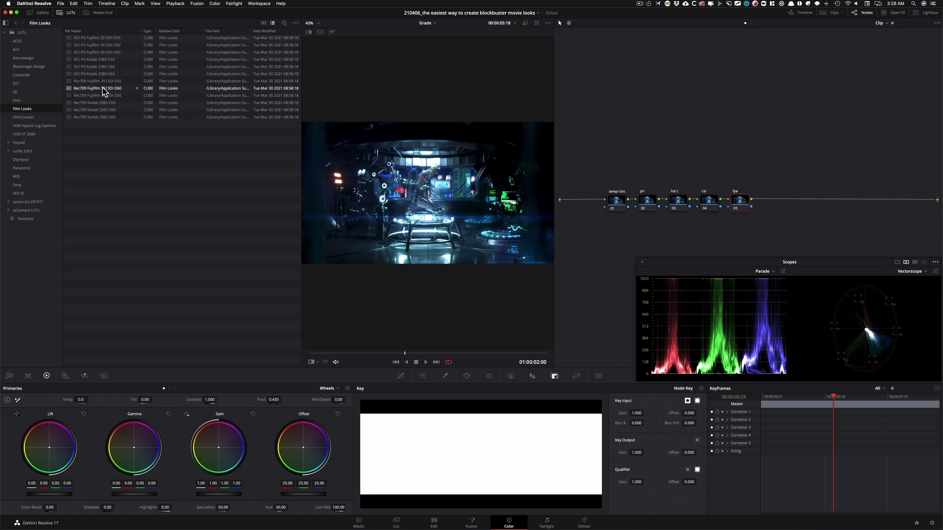
click(114, 81)
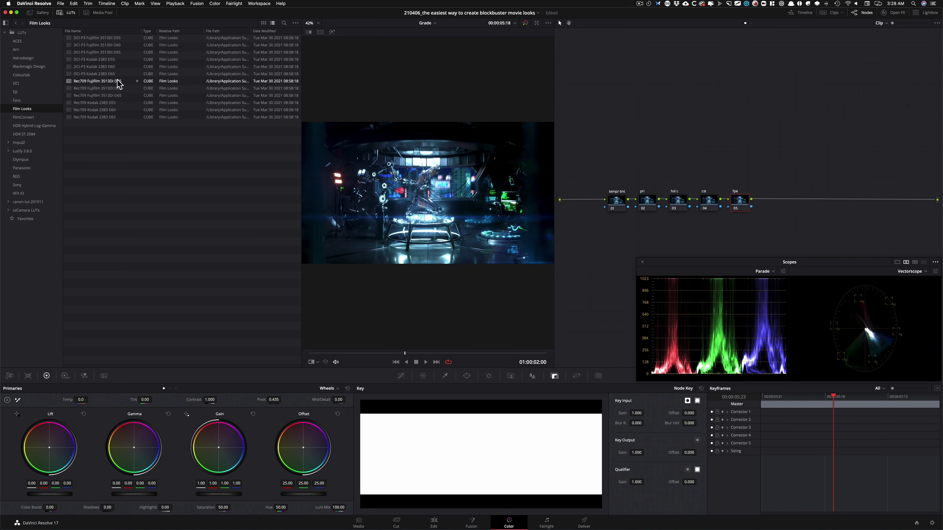
click(121, 93)
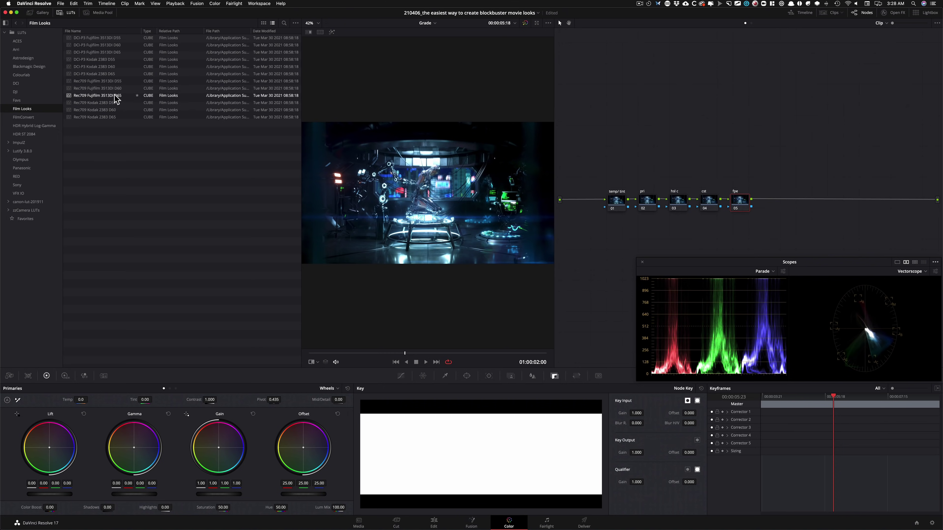
click(99, 87)
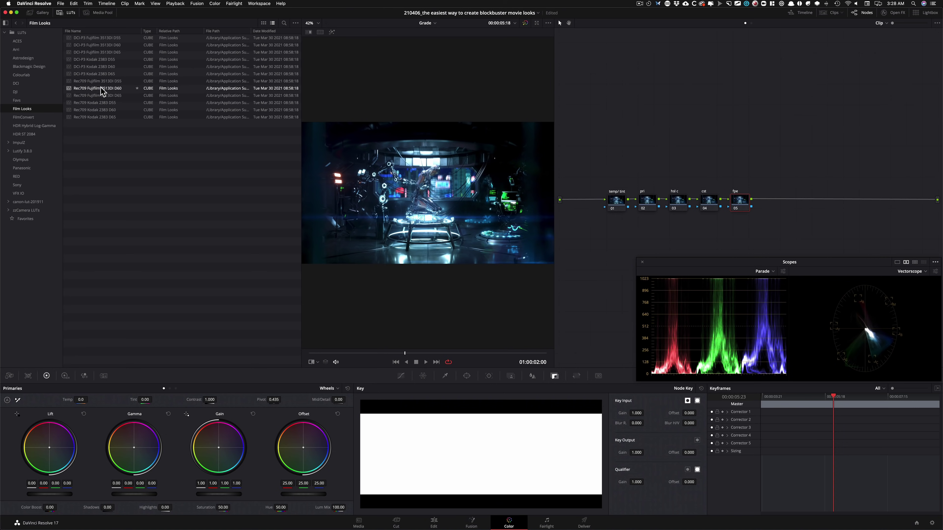
double_click(101, 87)
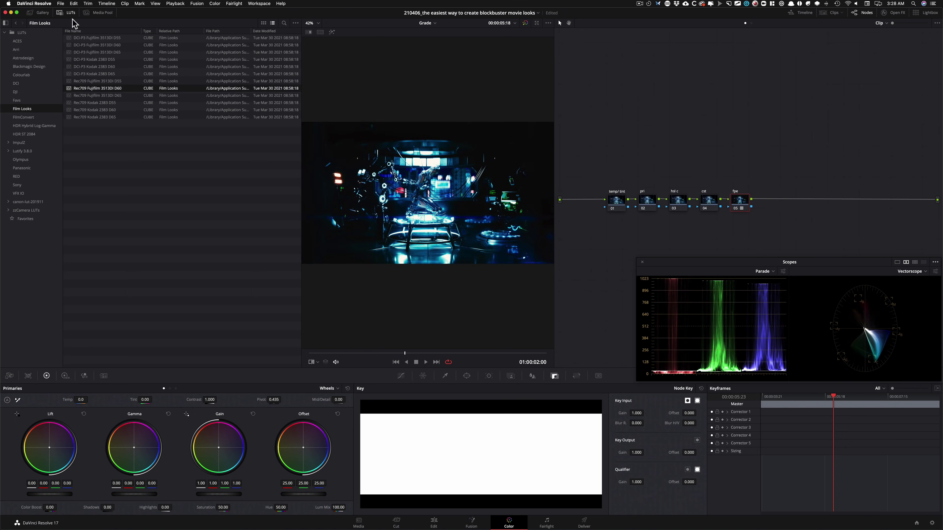
click(68, 13)
Toggle the fpe node off and on repeatedly to compare the image with and without the LUT.
key(ctrl+d)
key(ctrl+d)
key(ctrl+d)
key(ctrl+d)
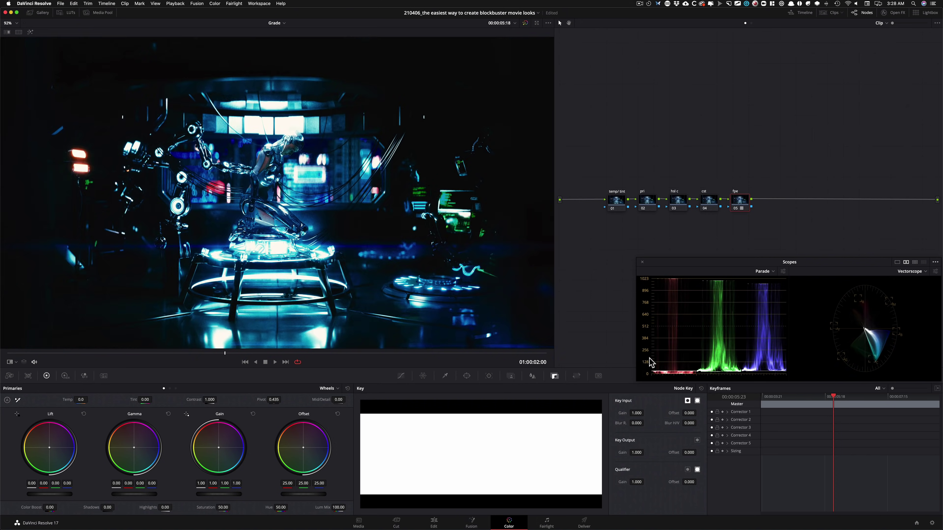
key(ctrl+d)
key(ctrl+d)
key(ctrl+d)
key(ctrl+d)
key(ctrl+d)
key(ctrl+d)
key(ctrl+d)
key(ctrl+d)
click(751, 145)
Add the Color Space Transform effect to the cst node.
click(705, 204)
click(896, 13)
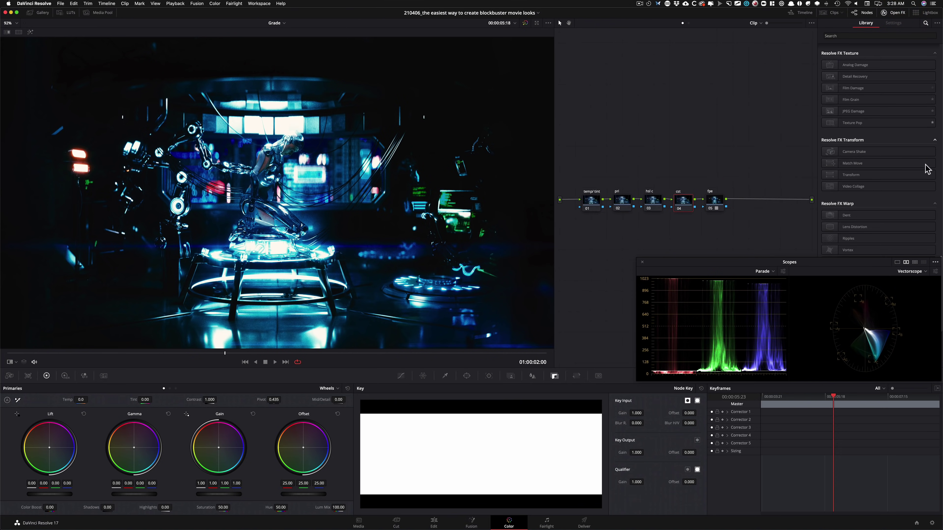
scroll(939, 206, up, 6)
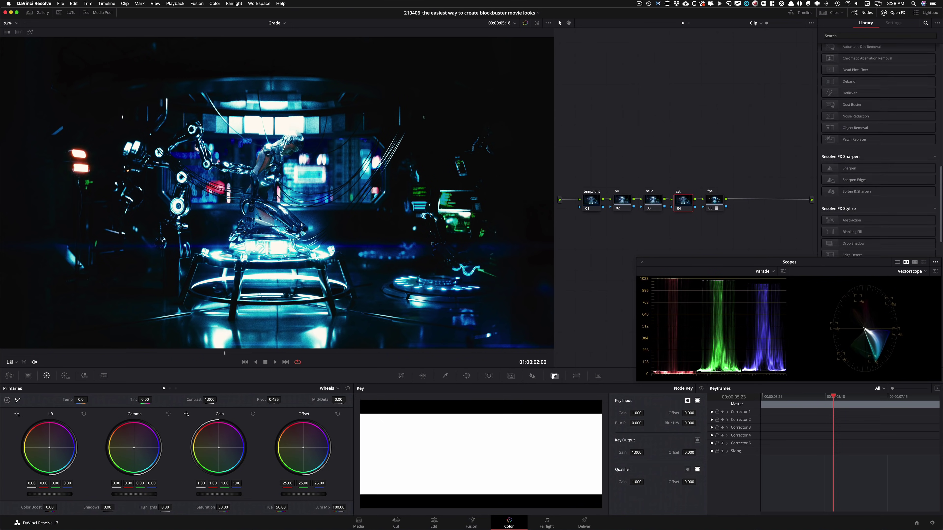
scroll(878, 148, up, 8)
drag(876, 195, 683, 203)
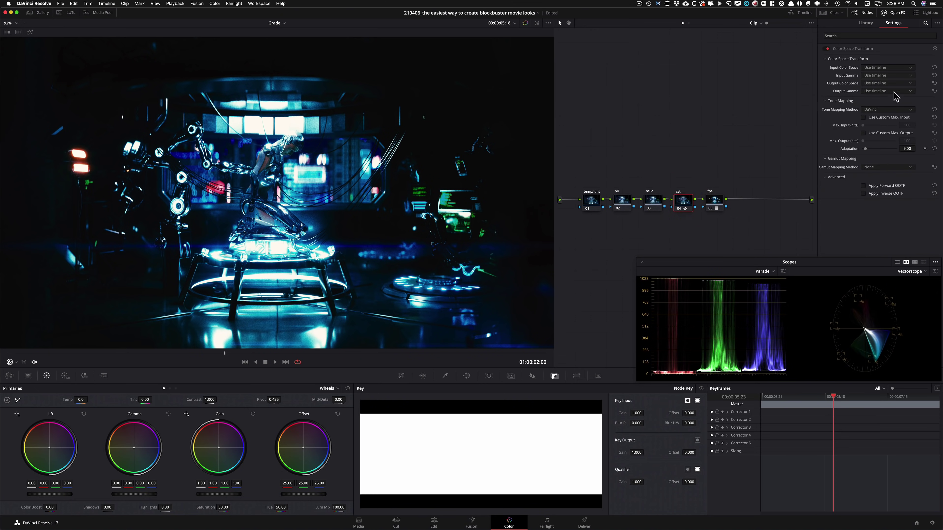
Set the Color Space Transform's output gamma to Cineon Film Log.
click(906, 91)
drag(940, 105, 940, 120)
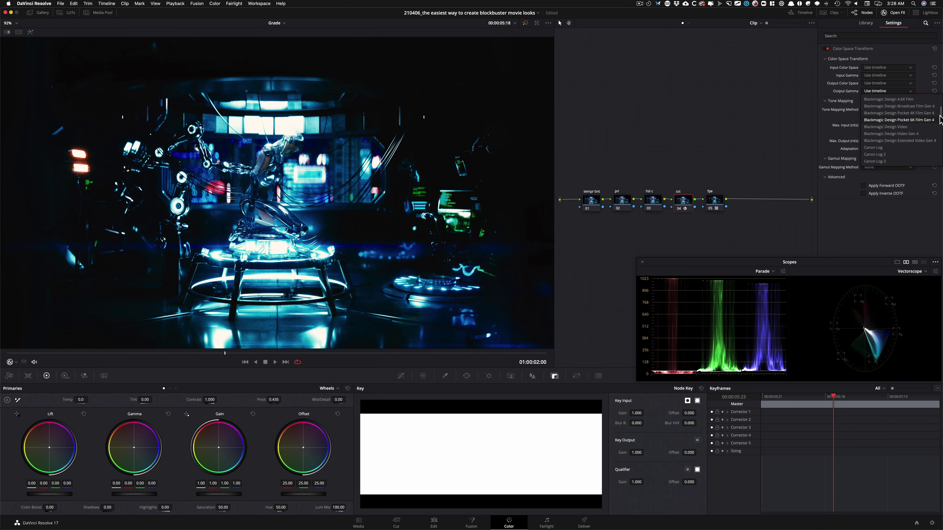
scroll(941, 115, down, 2)
click(873, 127)
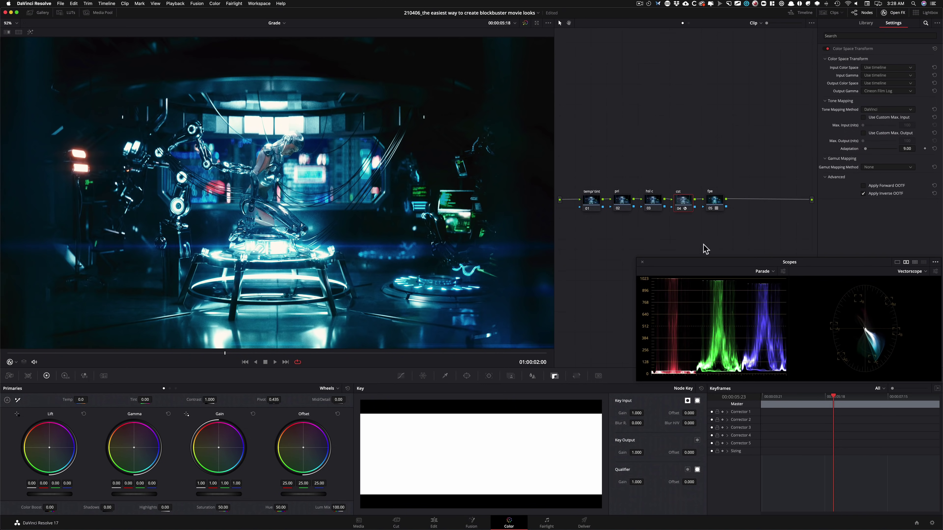
Select the cst and fpe nodes together and toggle both repeatedly to compare the image with and without them.
drag(686, 174, 749, 222)
key(super+d)
key(super+d)
key(super+d)
key(super+d)
key(super+d)
key(super+d)
key(super+d)
key(super+d)
key(super+d)
key(super+d)
click(756, 145)
click(655, 154)
click(646, 137)
click(619, 153)
Wipe the graded clip against the blue portal reference still, moving the divider across the frame, and close the wipe.
key(super+w)
drag(408, 246, 499, 244)
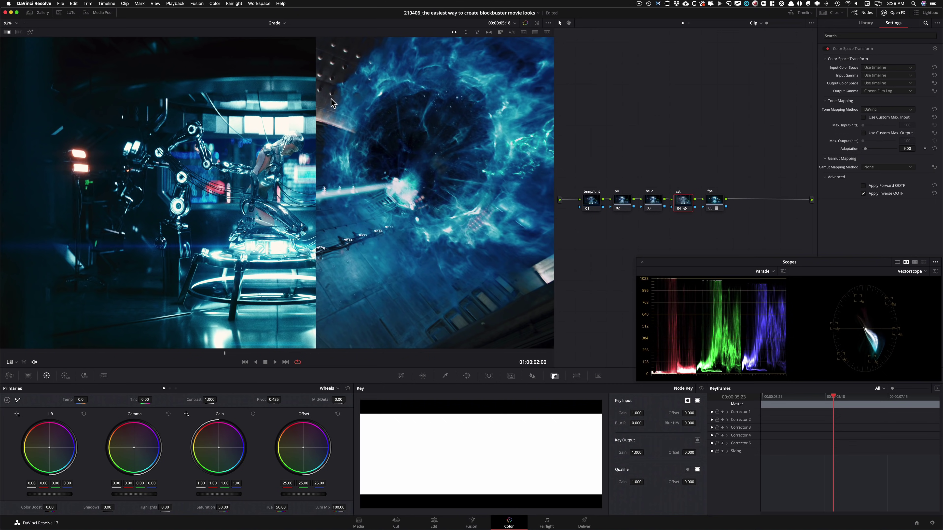
mouse_move(324, 110)
mouse_down()
mouse_move(354, 111)
mouse_move(316, 112)
mouse_up()
drag(285, 147, 290, 151)
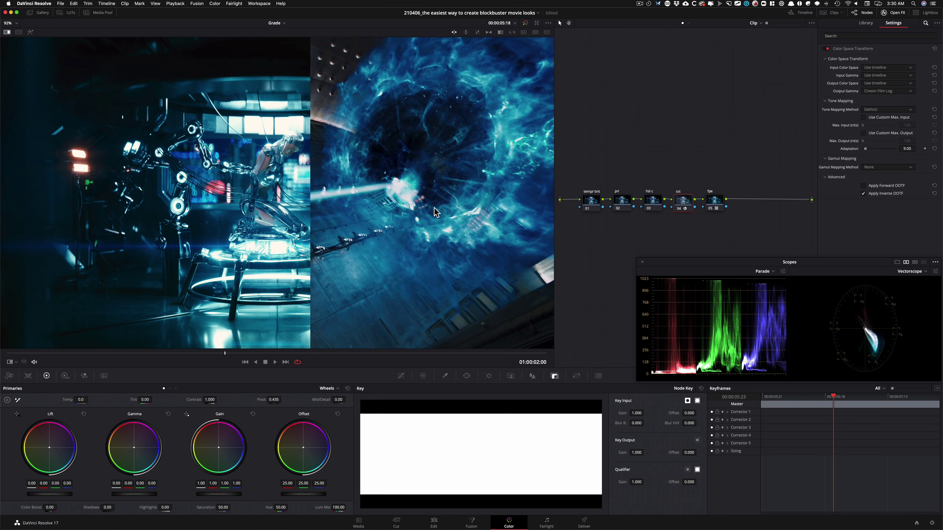
drag(390, 211, 489, 221)
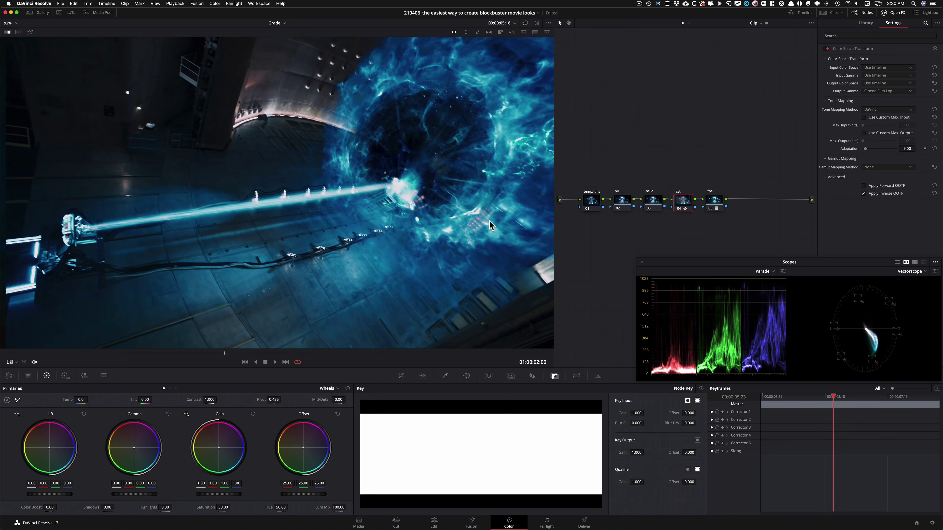
drag(272, 253, 119, 178)
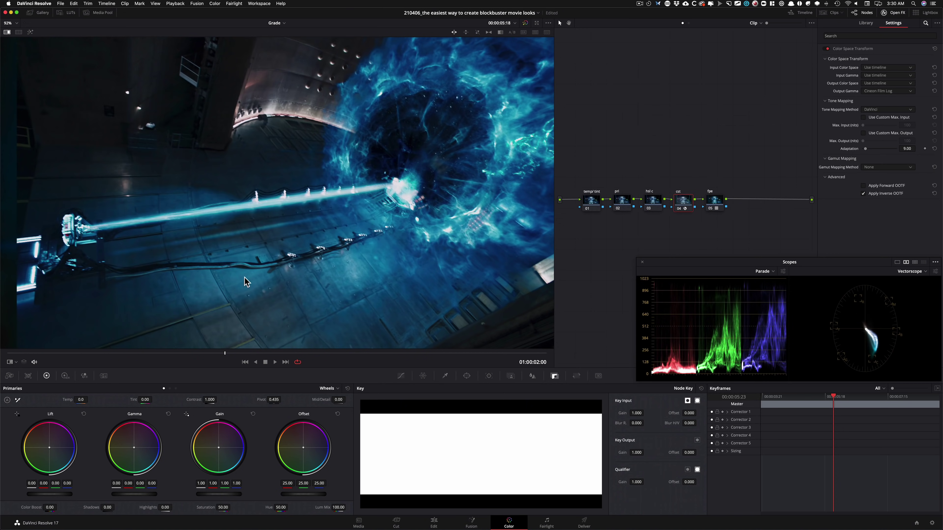
drag(236, 276, 103, 274)
drag(375, 260, 327, 260)
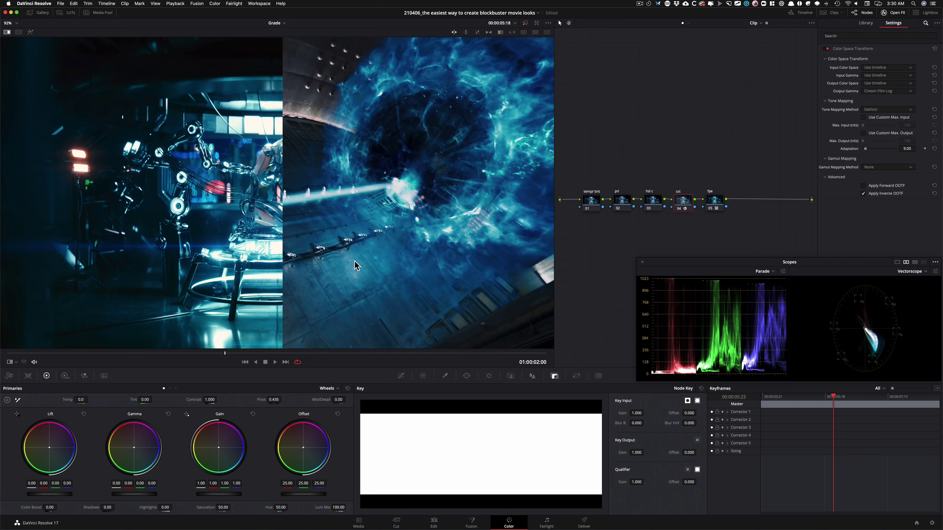
key(super+w)
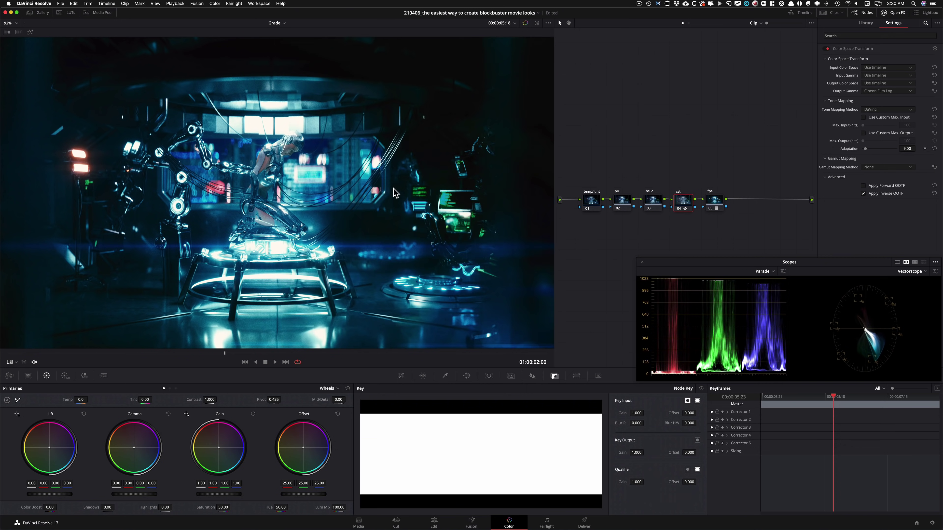
Check the ungraded clip by bypassing and restoring the grade, and wipe the graded image against the blue portal reference still.
key(shift+d)
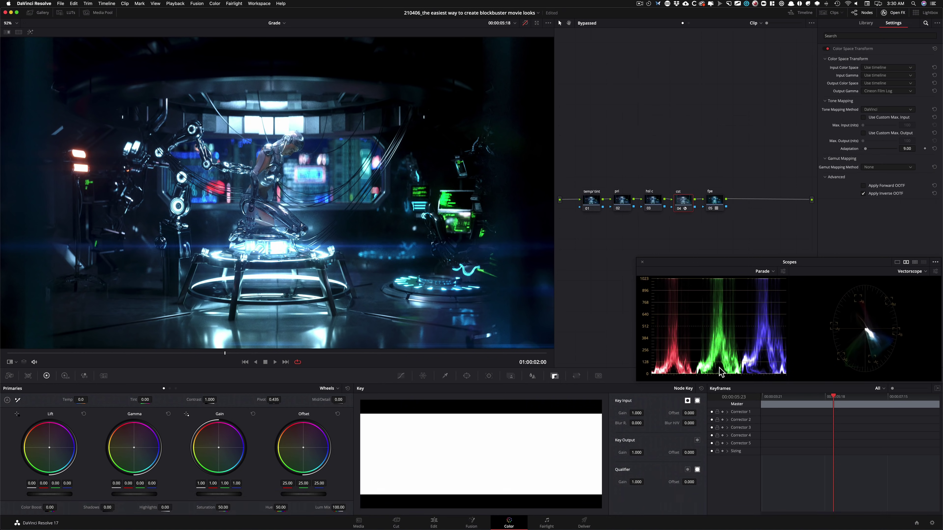
key(shift+d)
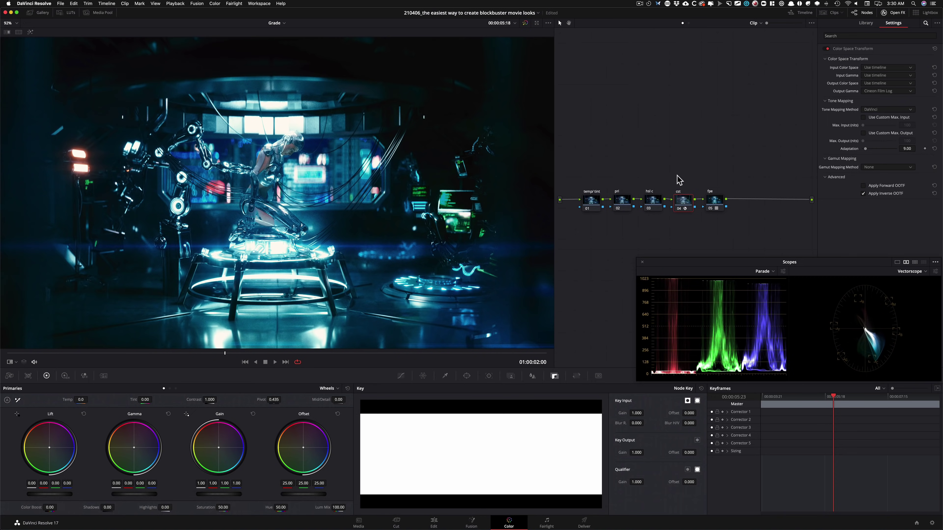
key(super+w)
drag(308, 226, 438, 259)
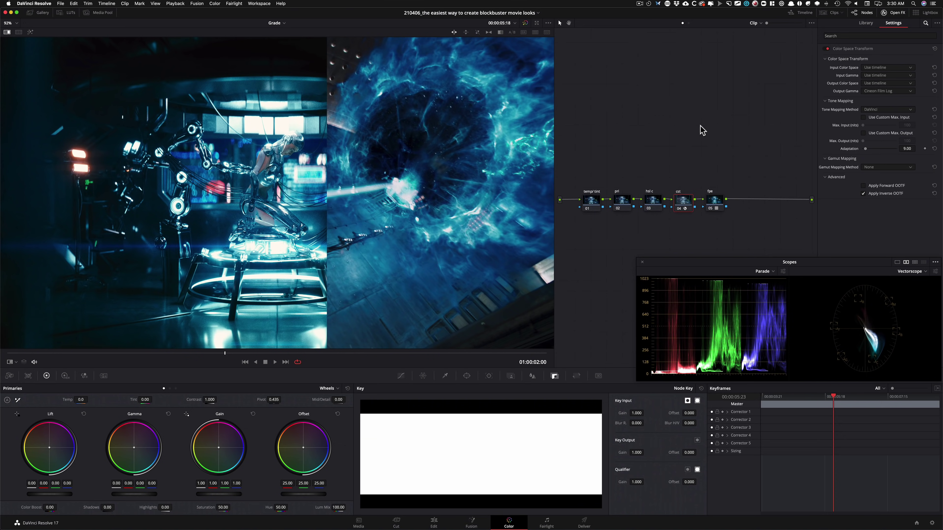
mouse_move(450, 212)
mouse_down()
mouse_move(390, 214)
mouse_move(445, 217)
mouse_up()
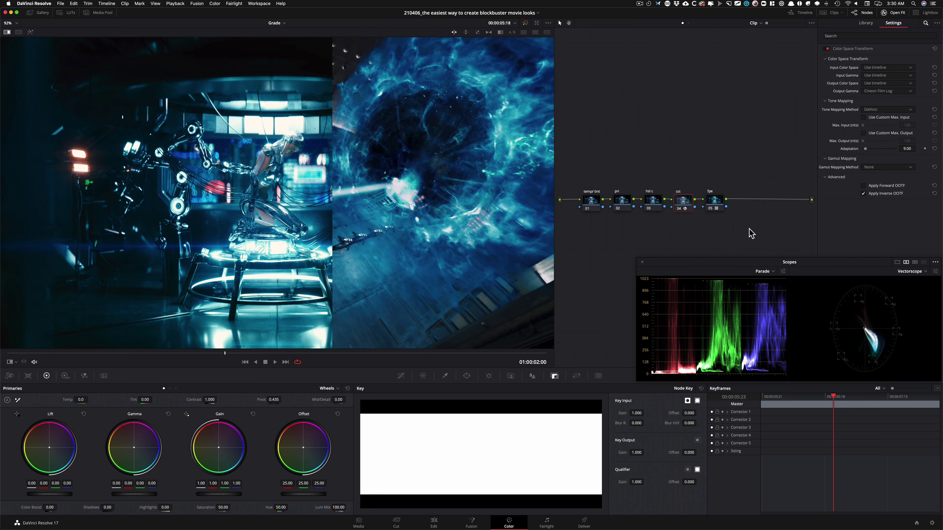
drag(333, 263, 423, 246)
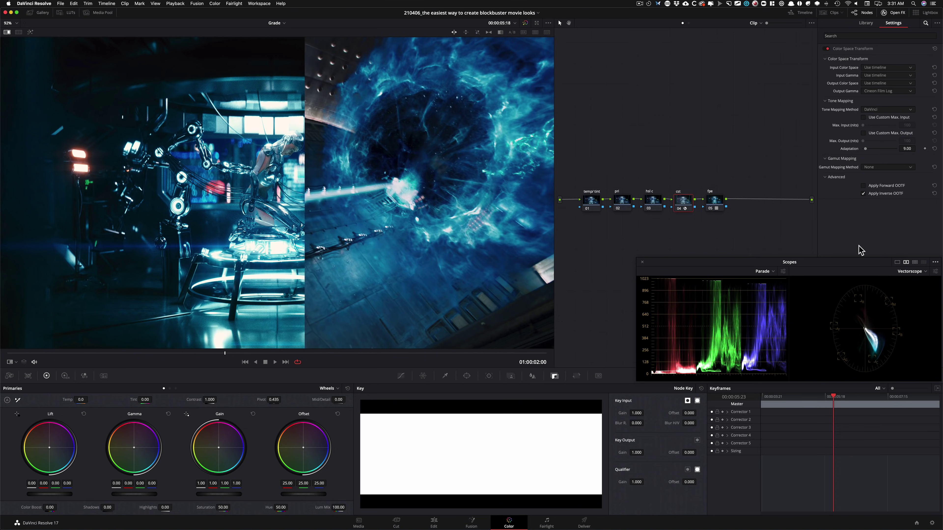
Alternate between the graded clip, the full-frame blue portal reference and the bypassed grade, ending on the graded clip.
key(shift+d)
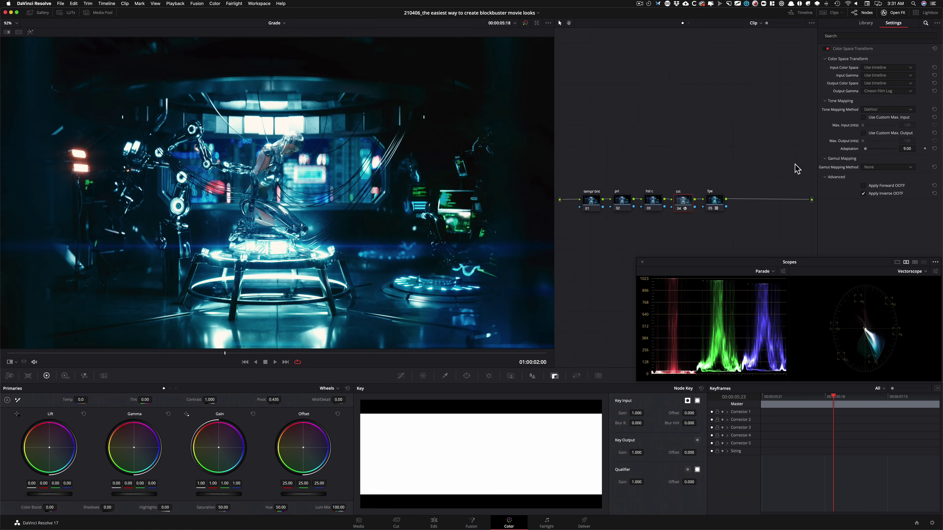
key(shift+d)
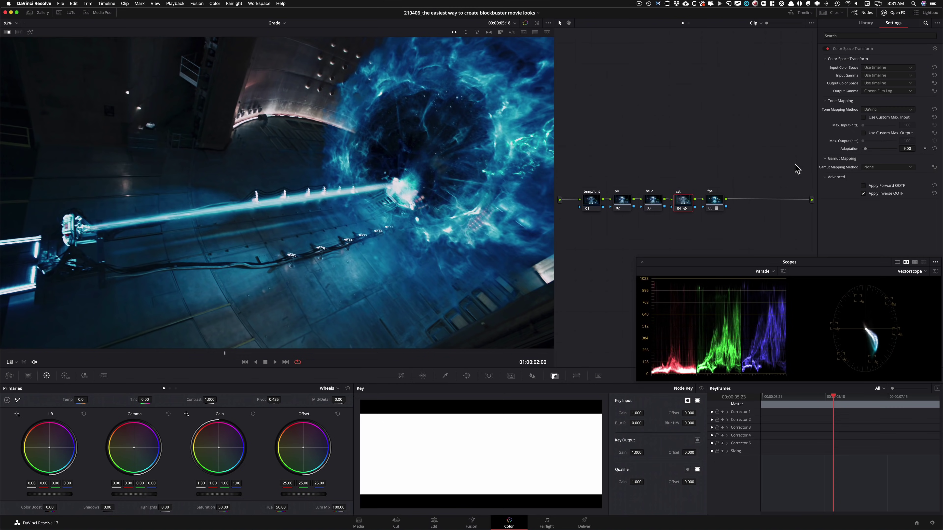
key(shift+d)
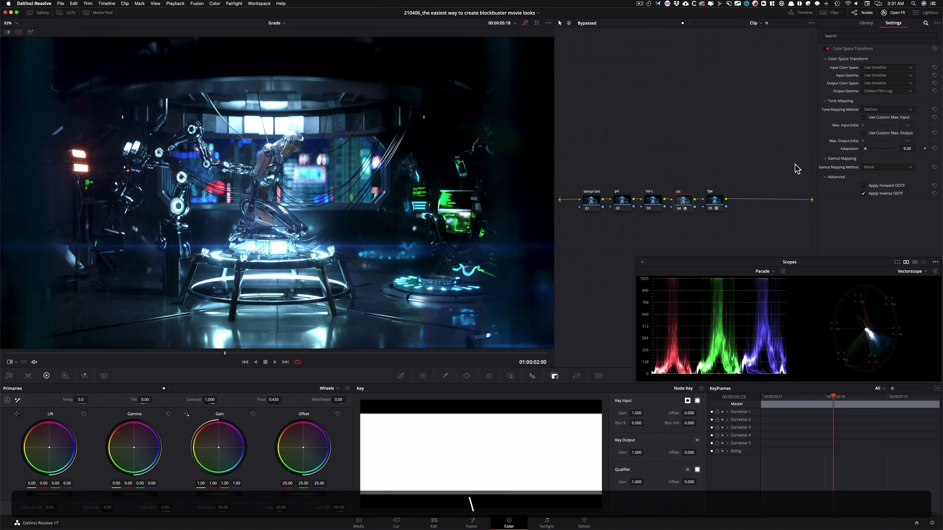
key(shift+d)
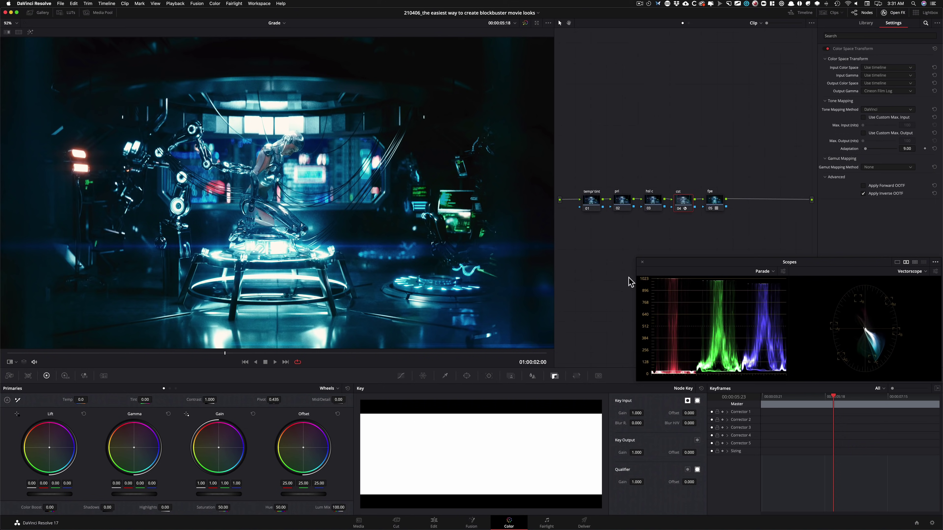
Replace the fpe node's LUT with Rec709 Kodak 2383 D60 from Film Looks and close the LUT browser.
key(super+y)
click(715, 200)
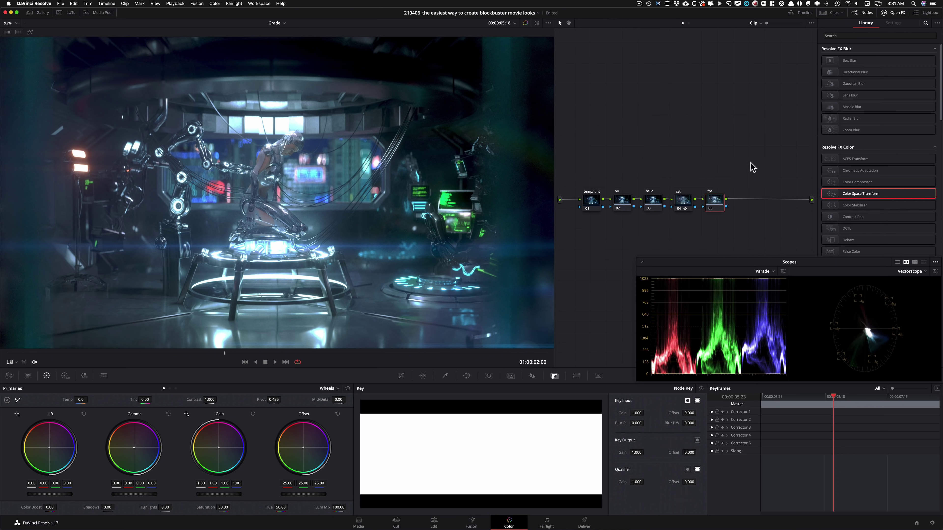
click(64, 12)
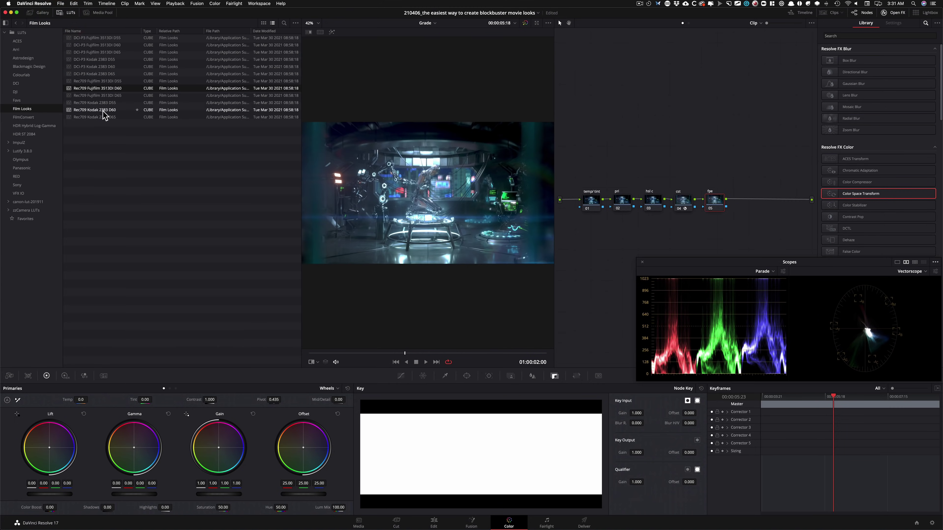
double_click(71, 110)
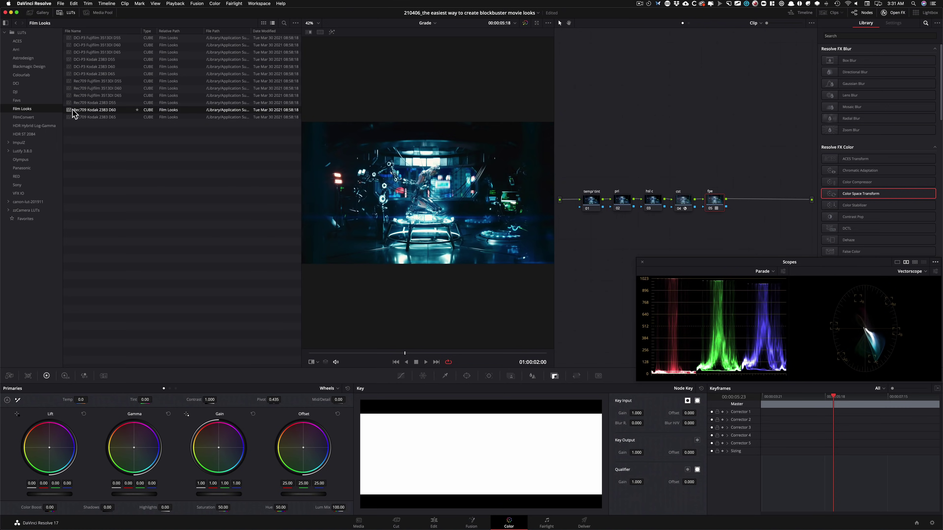
click(68, 13)
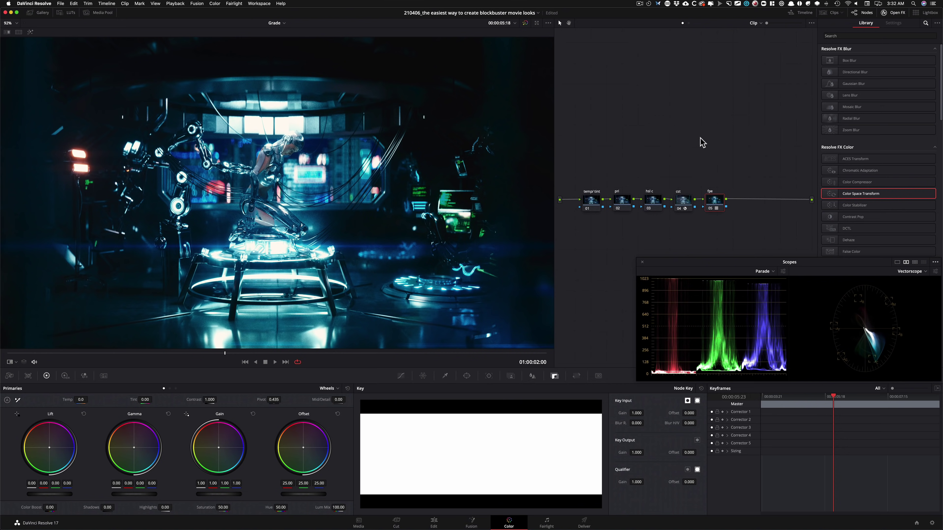
Browse the blue portal, dark silhouette and red-lit cyborg reference stills against the graded clip.
key(super+w)
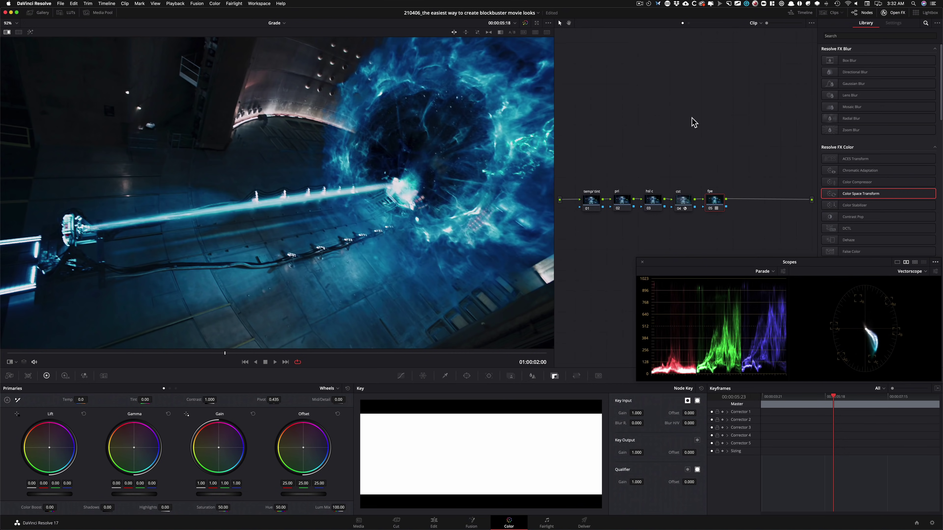
key(super+w)
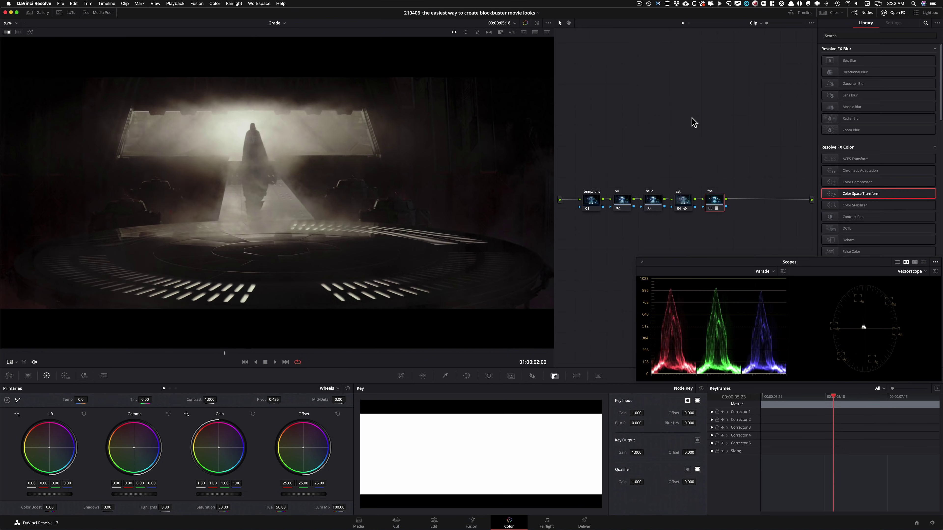
key(super+w)
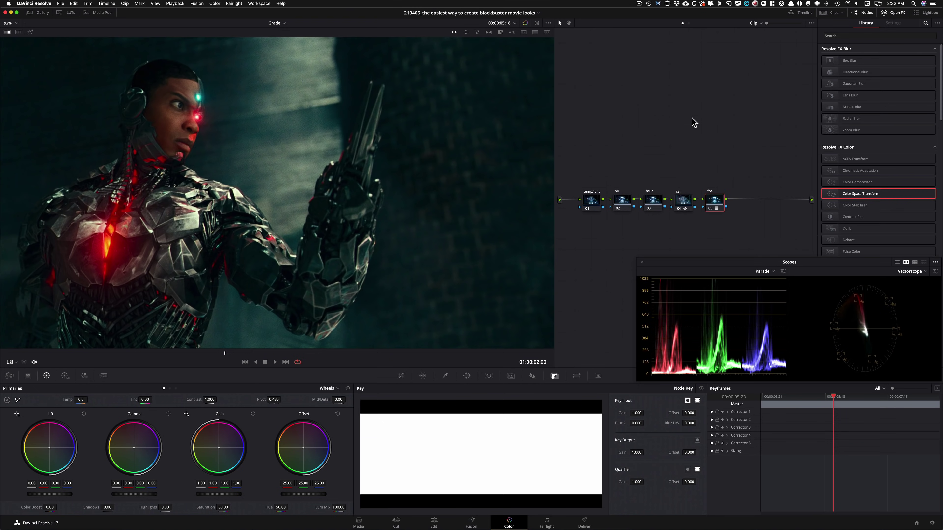
key(super+w)
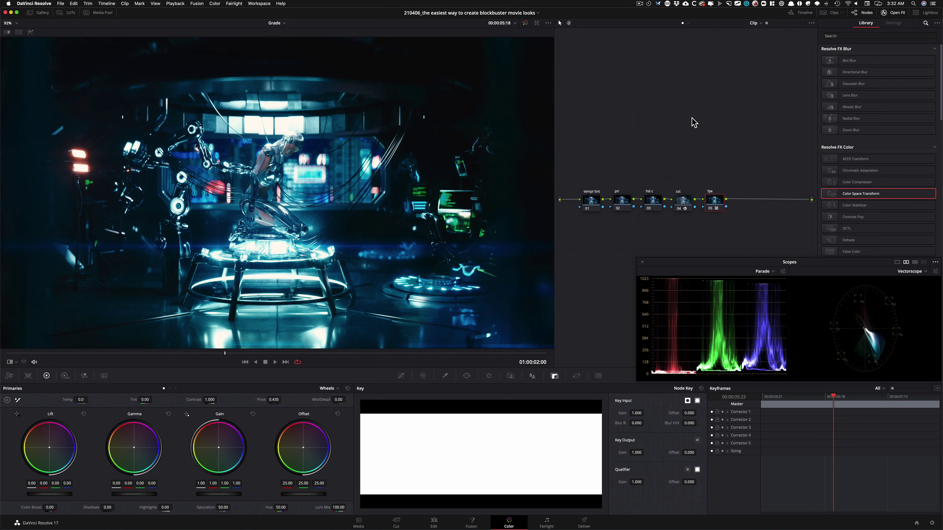
Wipe the graded clip against the cyborg reference still, flipping the still horizontally and setting its reference pan to 626.560.
key(super+w)
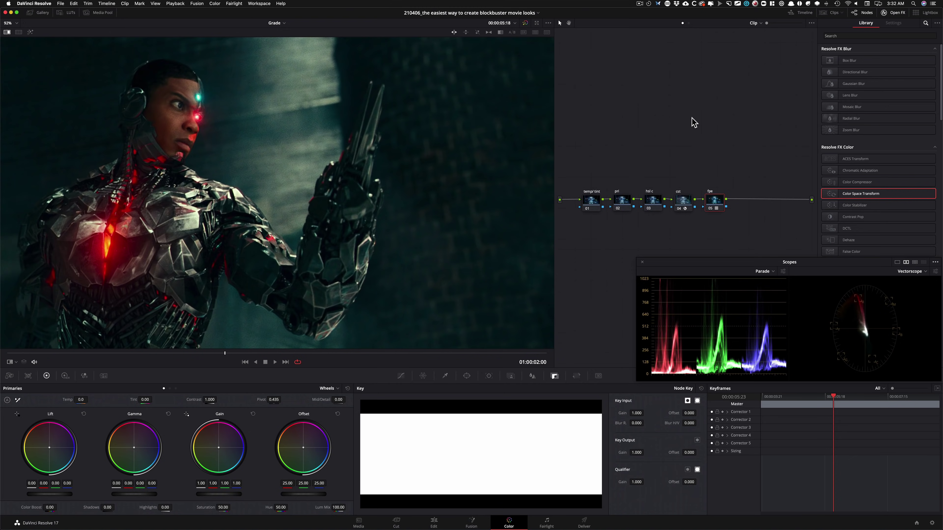
key(super+w)
key(super+w)
key(super+w)
key(super+w)
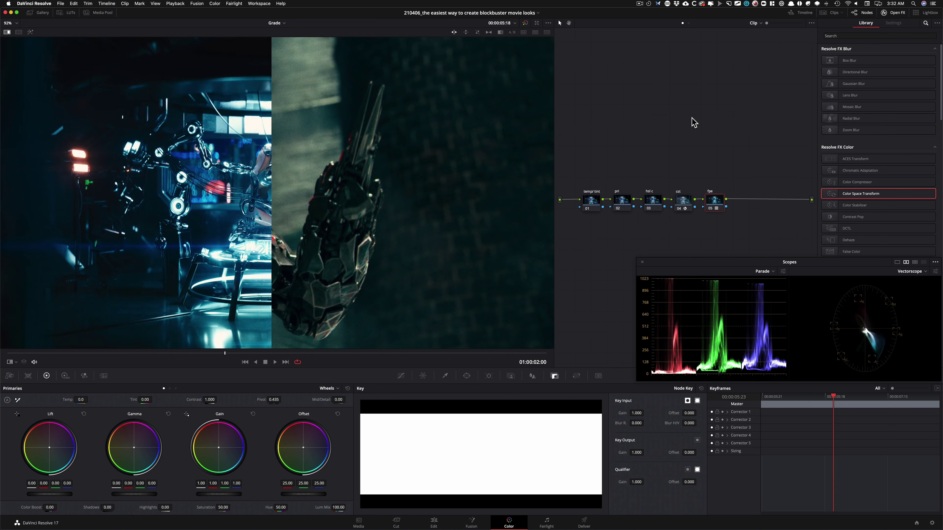
key(alt+shift+z)
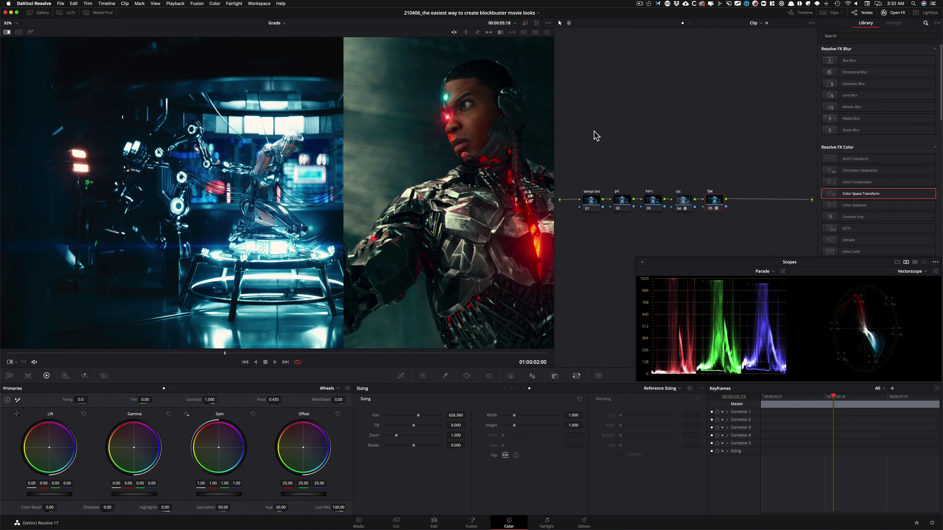
Set the temp/tint node's Temp to 1642.0 and Tint to -2.60, toggling the node to check the change.
click(592, 204)
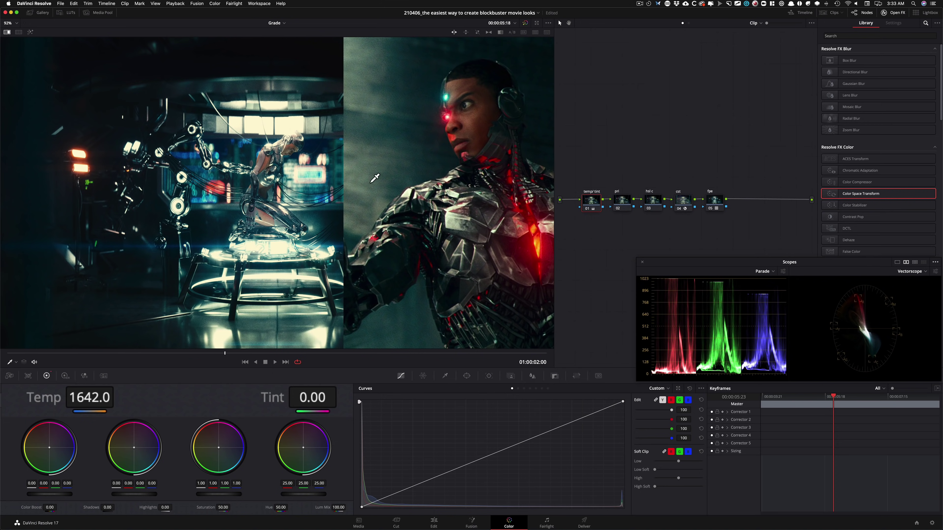
key(ctrl+d)
key(ctrl+d)
key(ctrl+d)
key(ctrl+d)
key(ctrl+d)
key(ctrl+d)
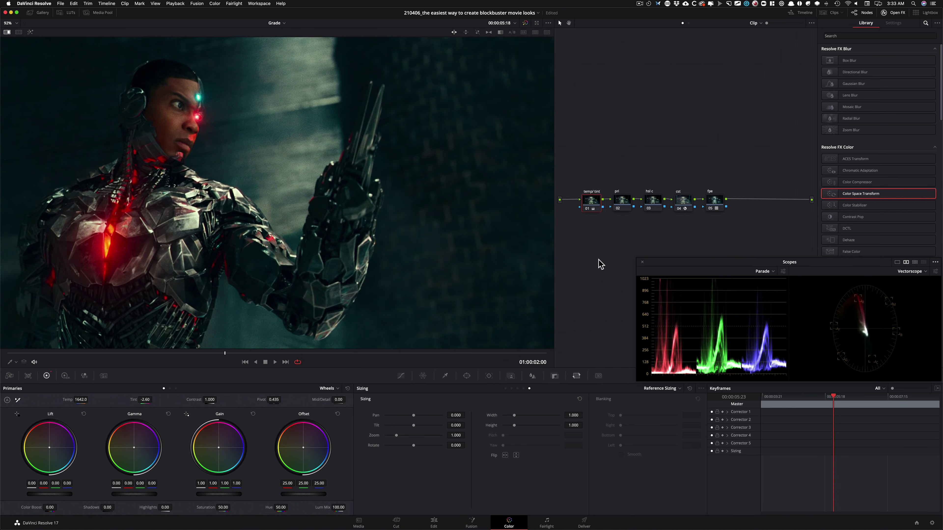
Compare the full-frame cyborg reference with the graded clip, both with the temp/tint node on and with it off.
key(super+w)
key(super+w)
key(super+w)
key(super+w)
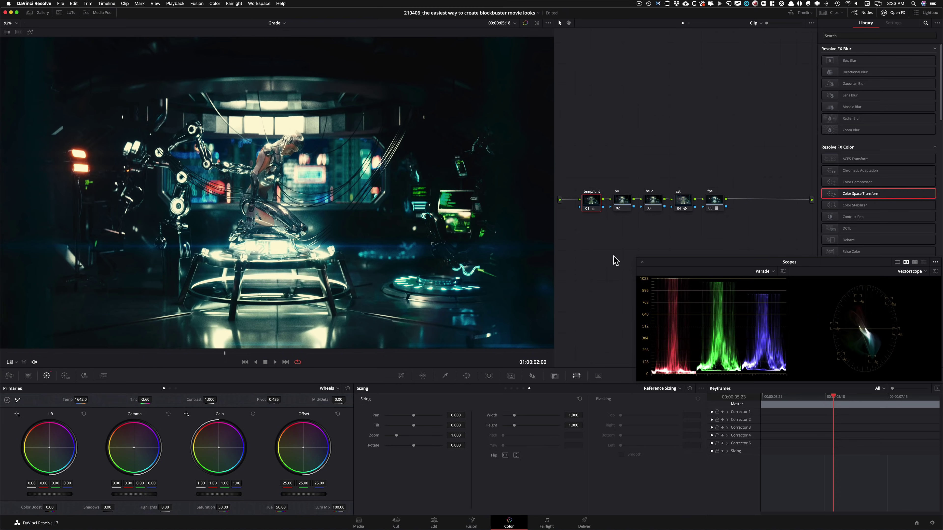
key(super+w)
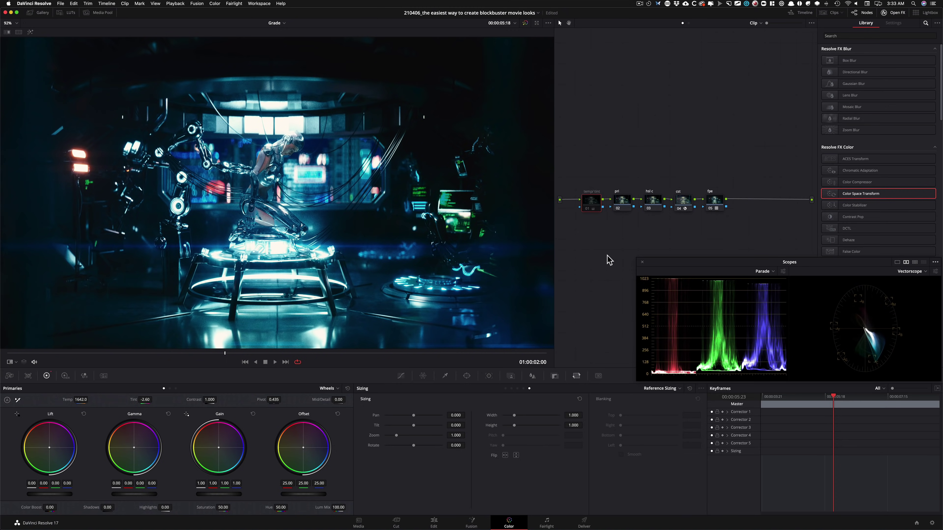
key(super+w)
key(super+w)
key(super+w)
key(super+w)
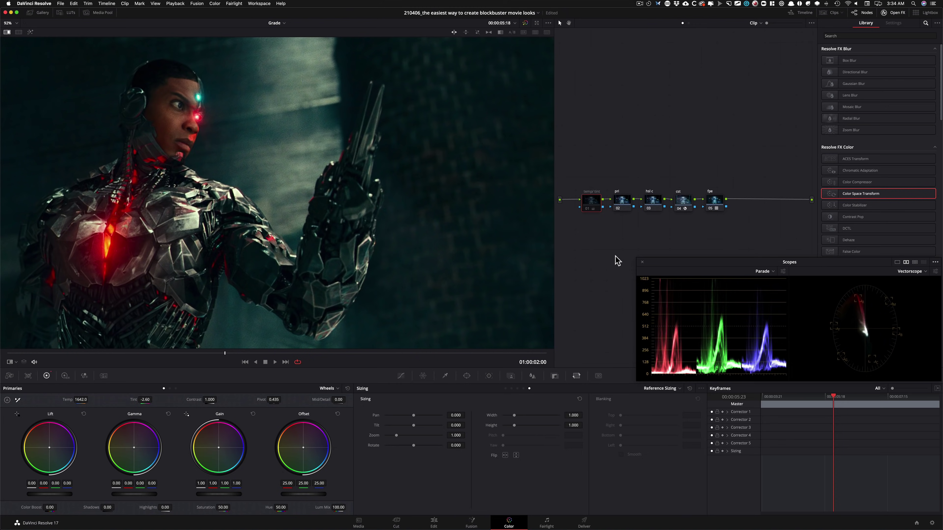
key(super+d)
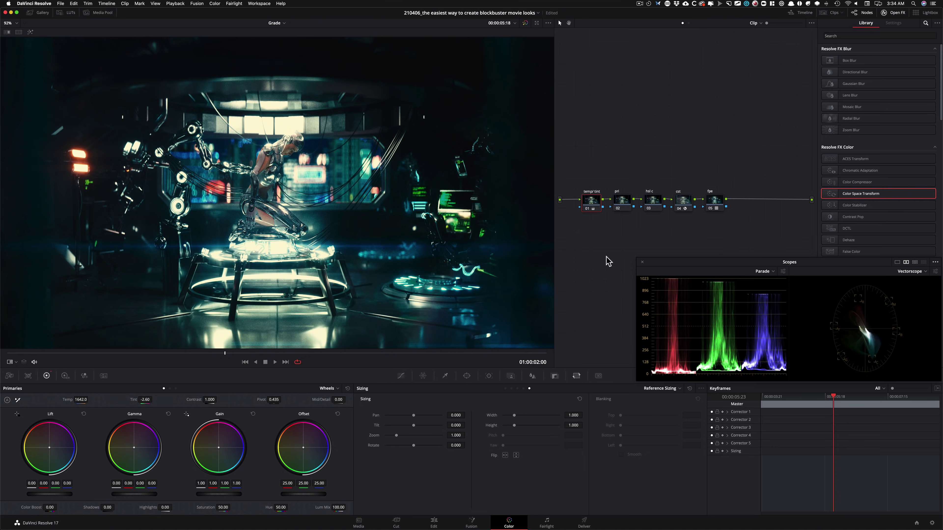
Flip repeatedly between the cyborg reference still and the warmed grade to judge how closely they match.
key(super+w)
key(super+w)
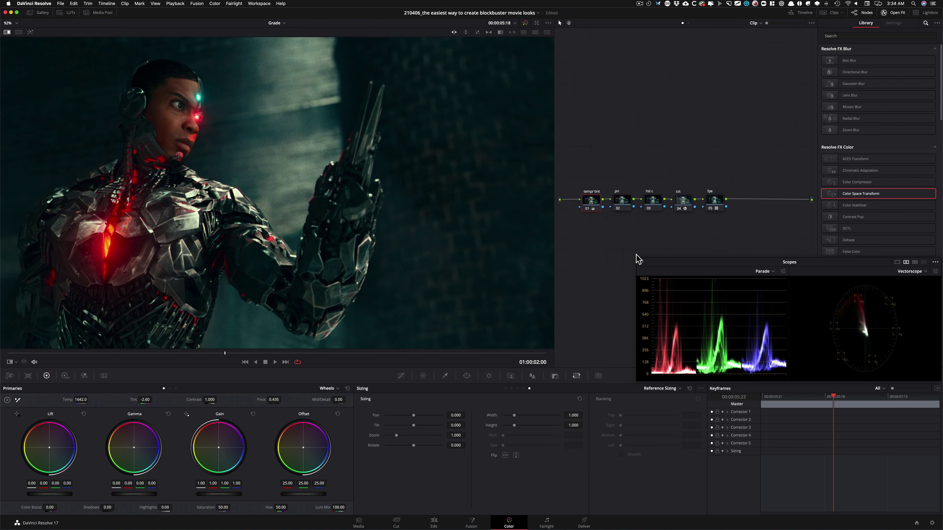
key(super+w)
key(super+w)
key(super+w)
key(super+w)
key(super+w)
key(super+w)
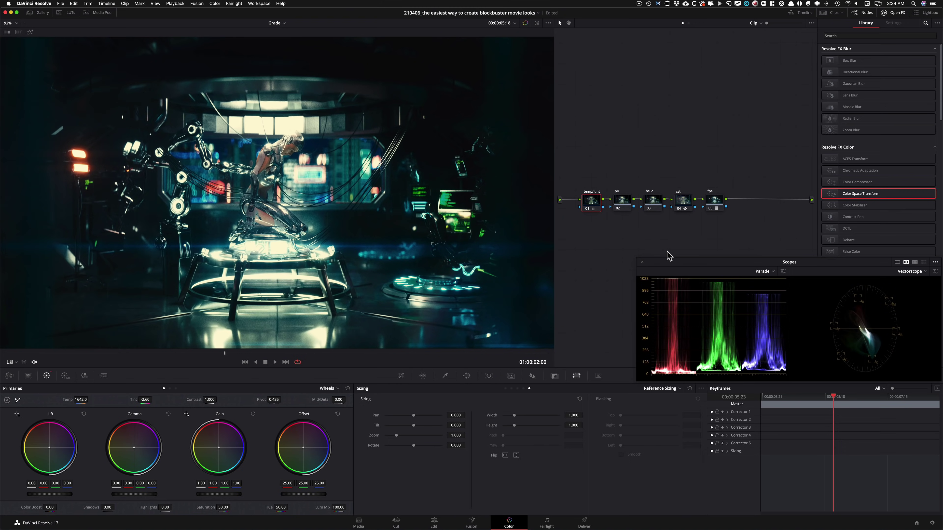
key(super+w)
key(super+w)
key(super+w)
key(super+w)
Load Version 1 of the clip's grade.
key(super+b)
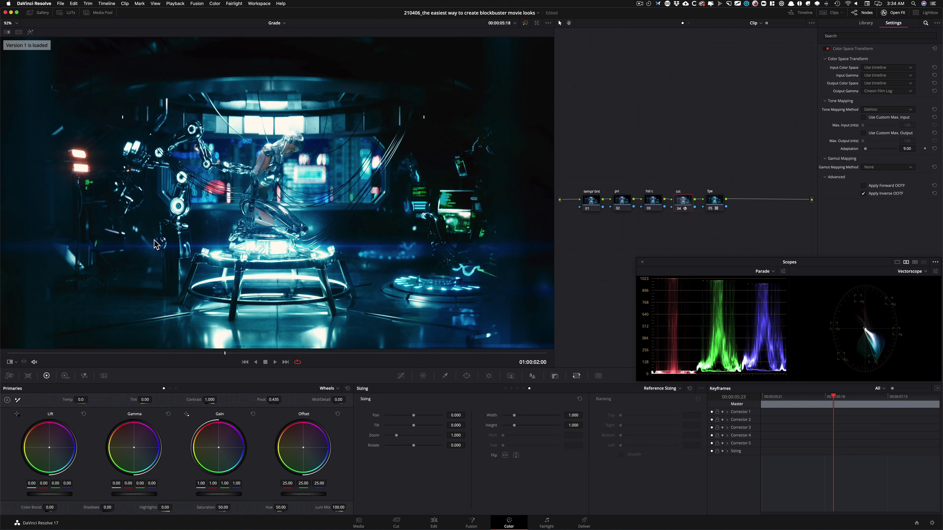
Flip between Version 1 and Version 2 of the grade, finish on Version 2, and check it against the reference still.
key(super+n)
key(super+b)
key(super+n)
key(super+b)
key(super+n)
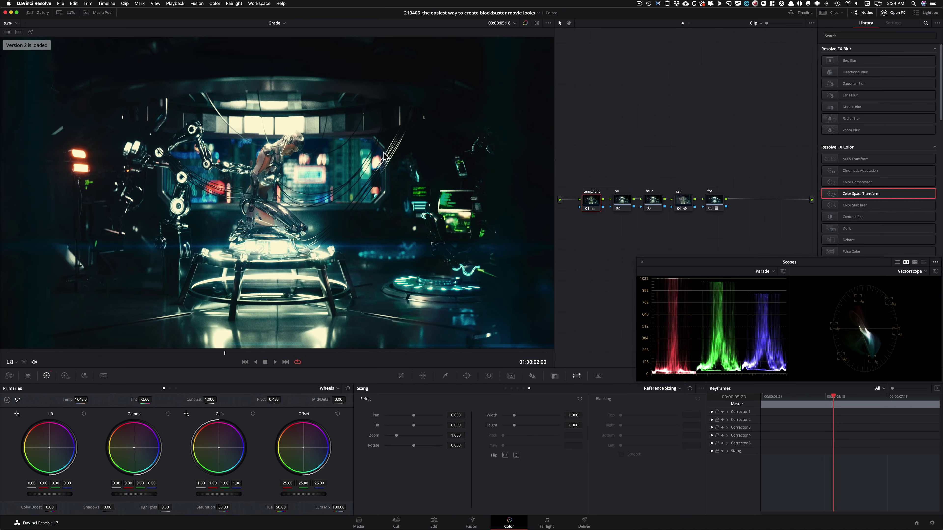
key(super+w)
key(super+w)
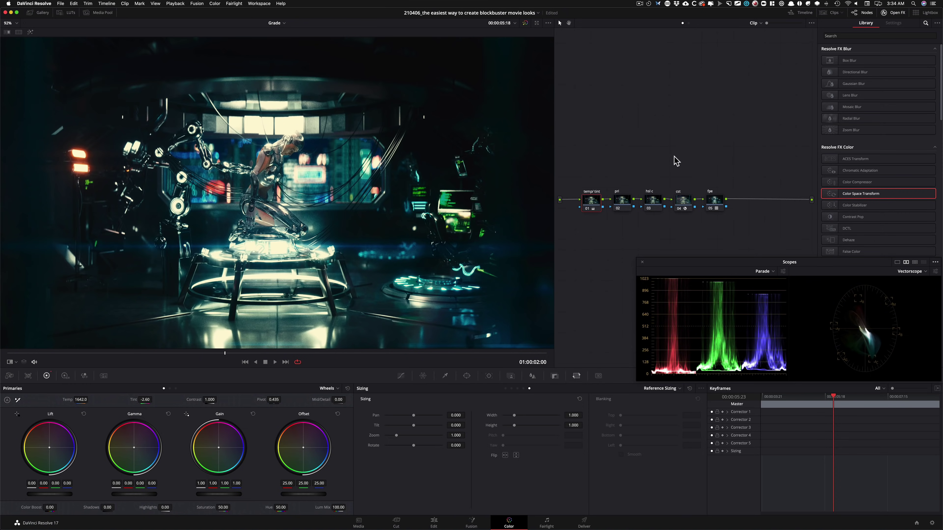
Add a new color grading version for the clip and reset the temp/tint node in it.
key(super+y)
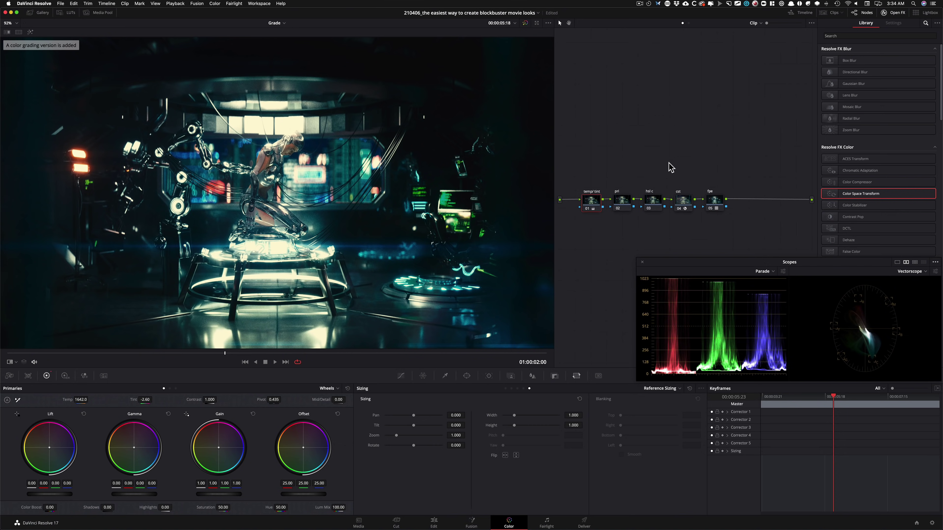
key(shift+Home)
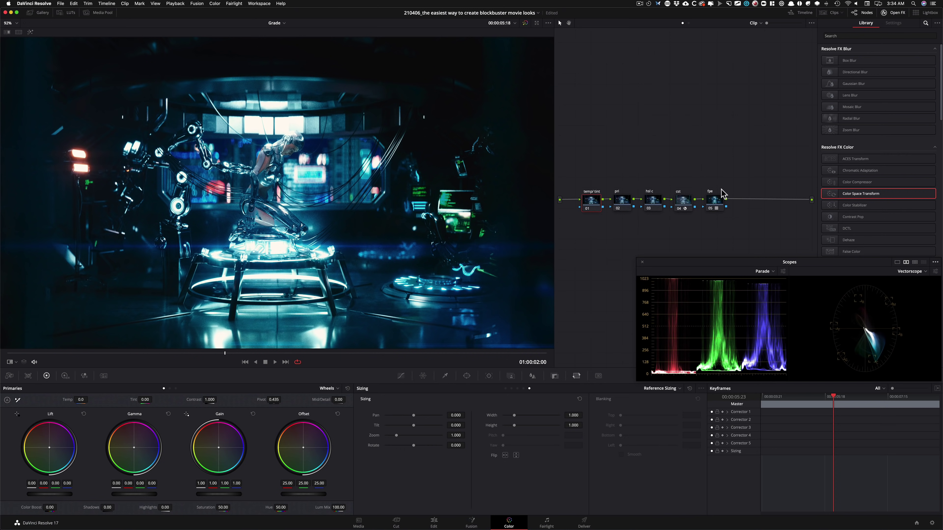
Change the wipe reference to the hooded-figure Star Wars still and compare it with the clip in full-frame and split views.
key(super+w)
key(alt+super+n)
key(alt+super+n)
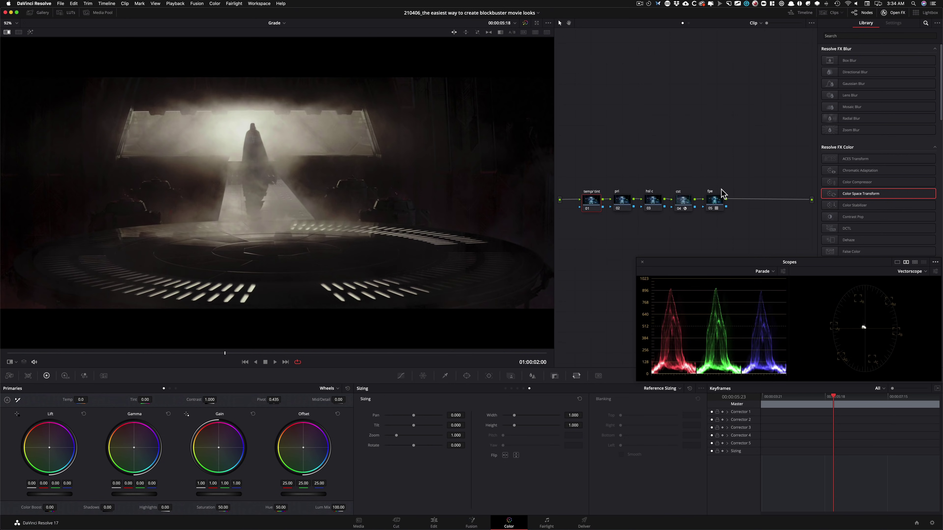
key(super+w)
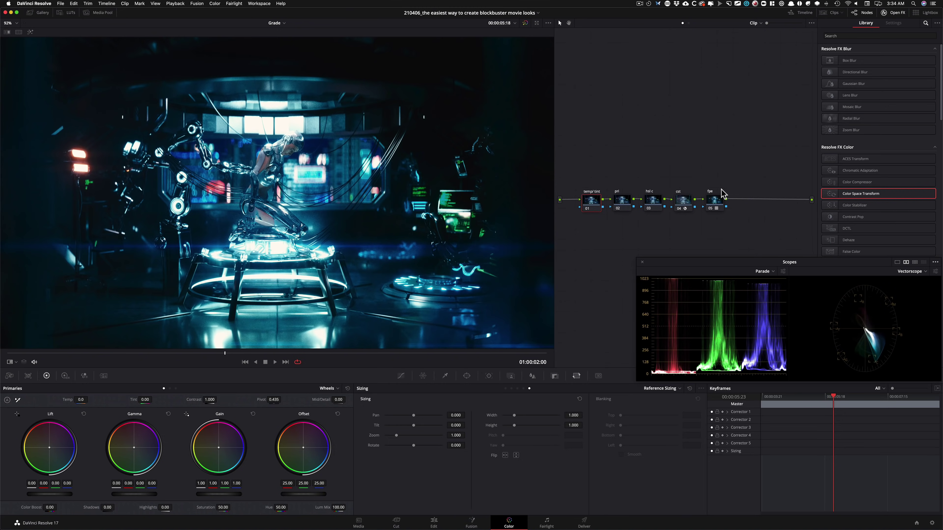
key(super+w)
key(super+w)
key(super+w)
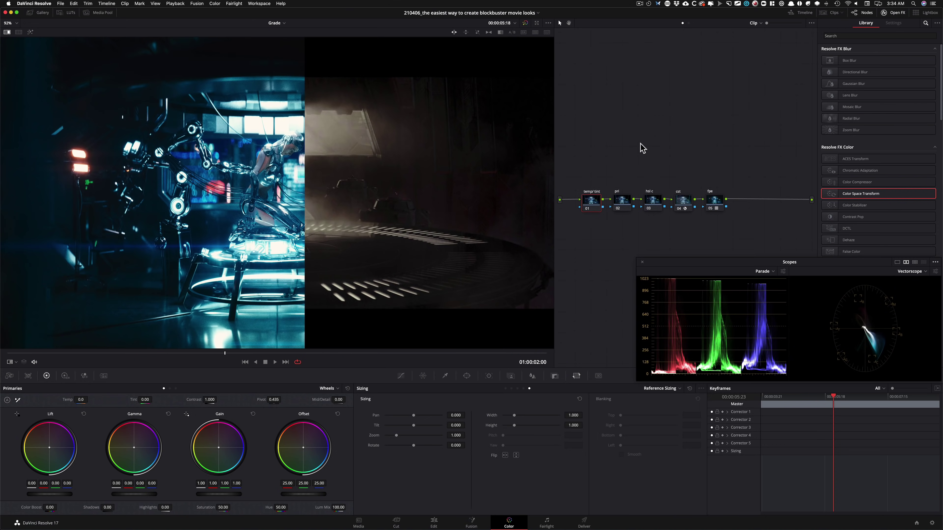
key(super+w)
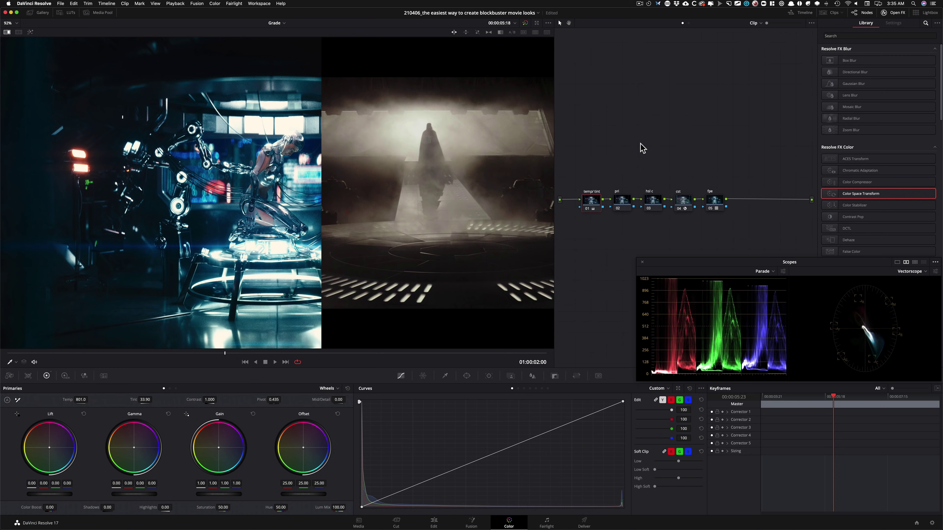
Desaturate the third node's cyan-to-blue range with Hue Vs Sat, using Saturation 0.47 at Input Hue 136.00, and check the full frame.
click(655, 200)
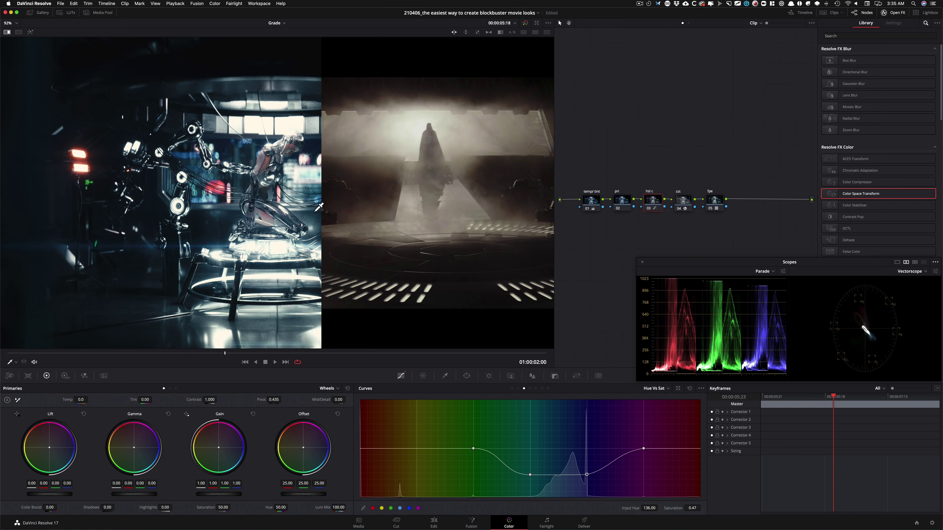
key(super+w)
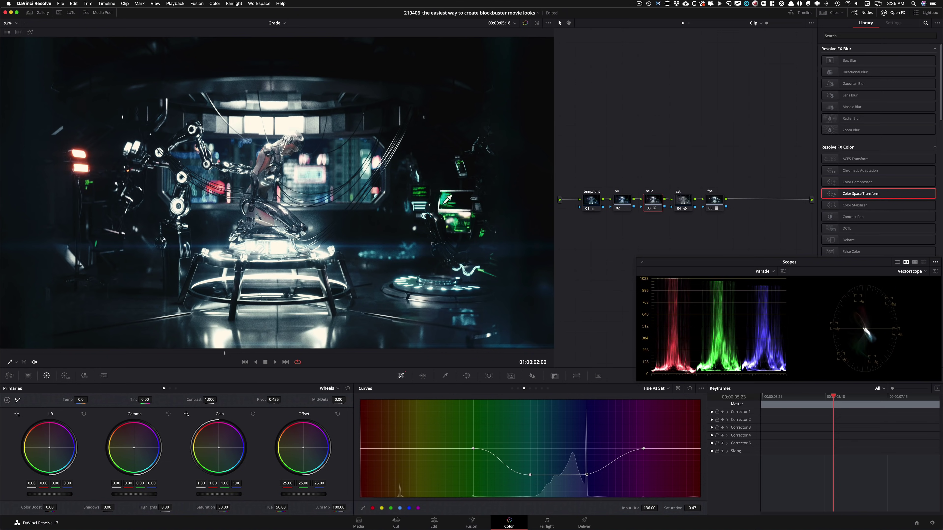
key(super+w)
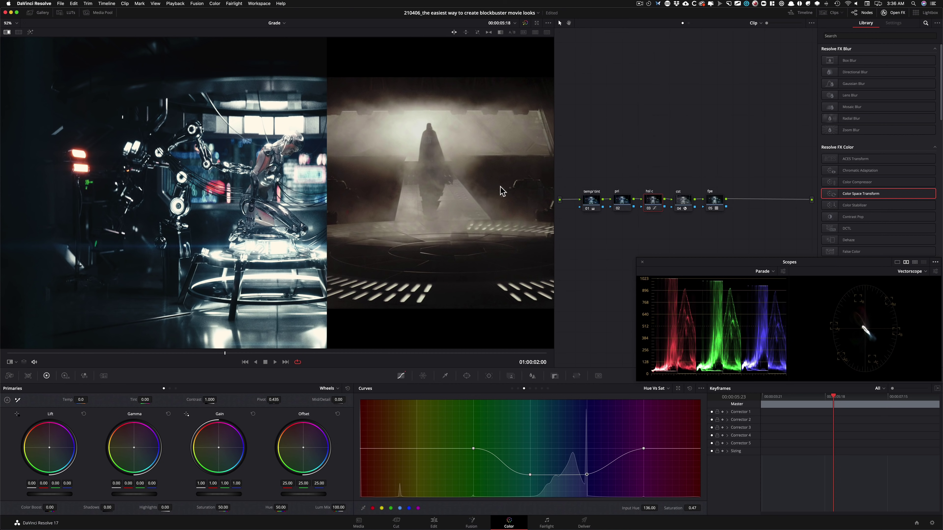
Switch to Chrome, open ShotDeck in a new tab, search for star wars, and open the Rogue One: A Star Wars Story shots.
key(super+Tab)
key(super+t)
text(shot)
key(Return)
click(449, 265)
text(sta)
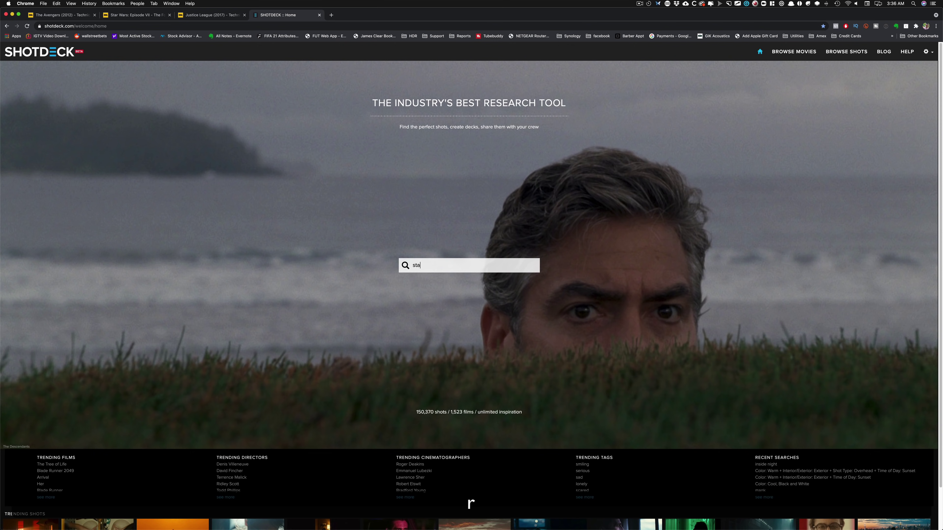
text(r wars)
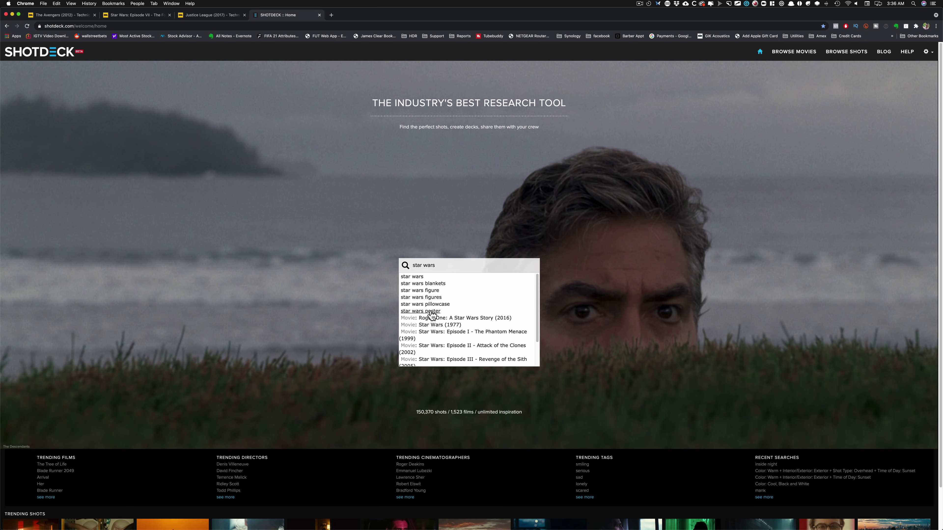
click(445, 319)
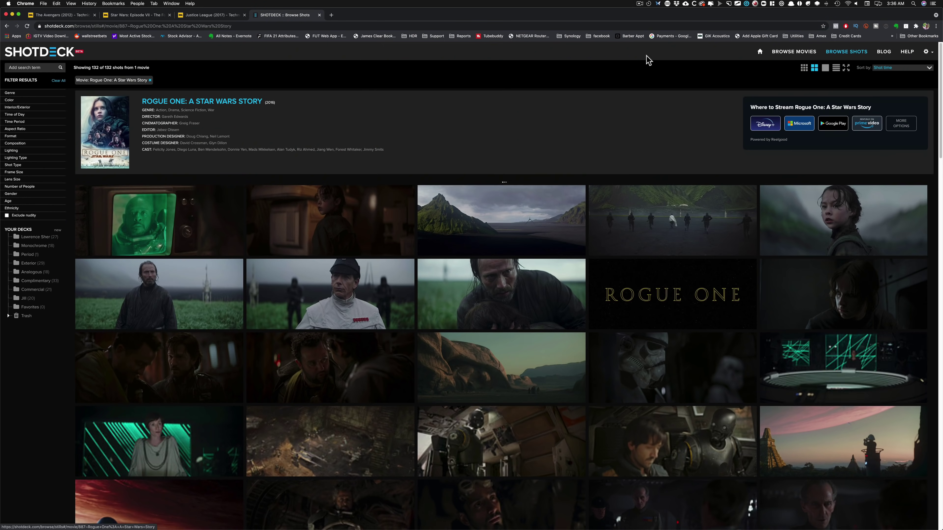
Sort the Rogue One shots by Most popular and browse to the stormtrooper close-up and the adjacent still of the woman in a white hood.
click(903, 74)
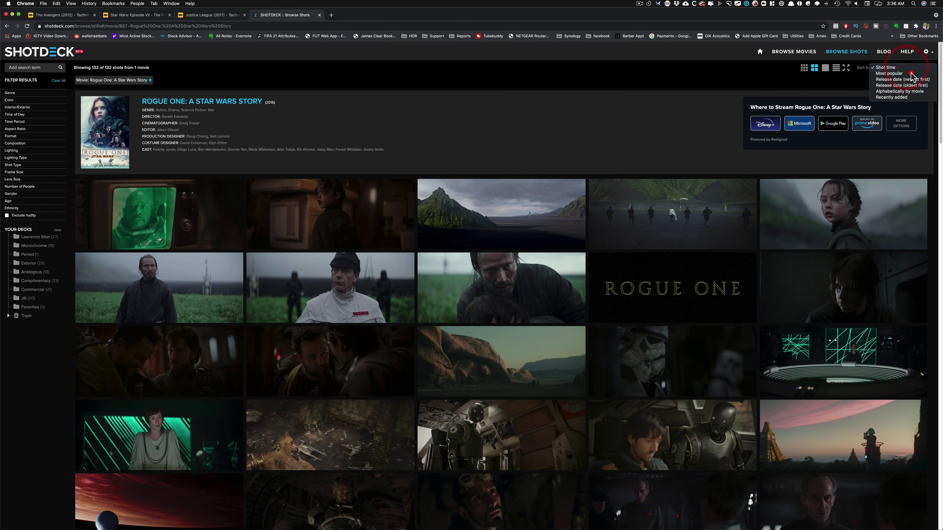
click(901, 62)
scroll(532, 341, down, 15)
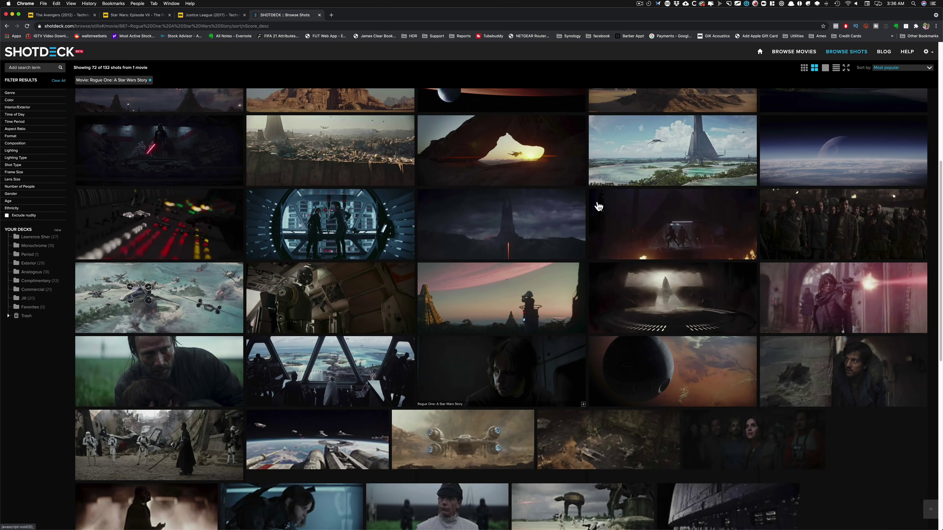
scroll(557, 260, down, 6)
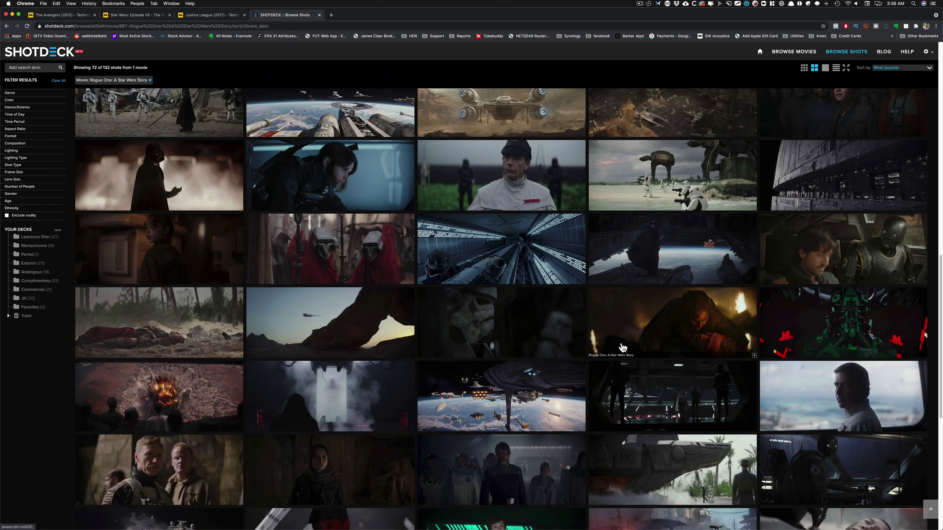
scroll(498, 282, down, 5)
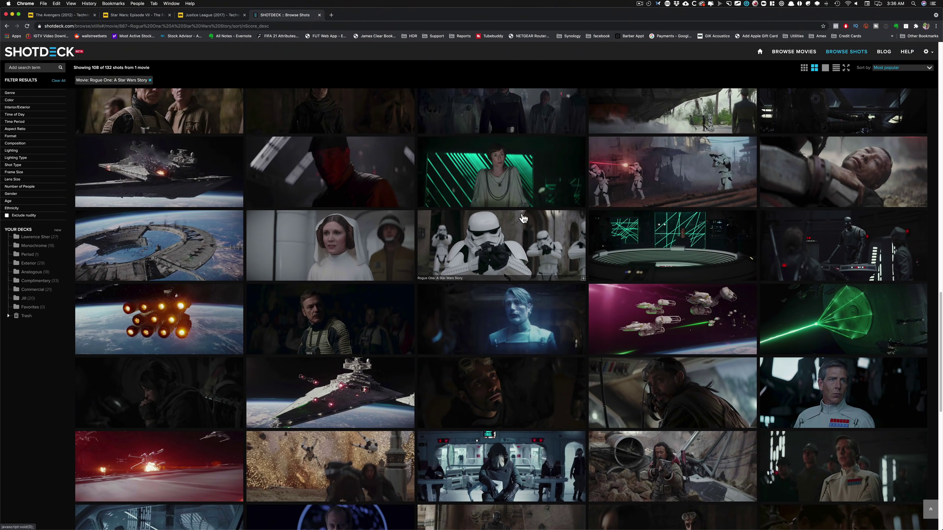
click(508, 245)
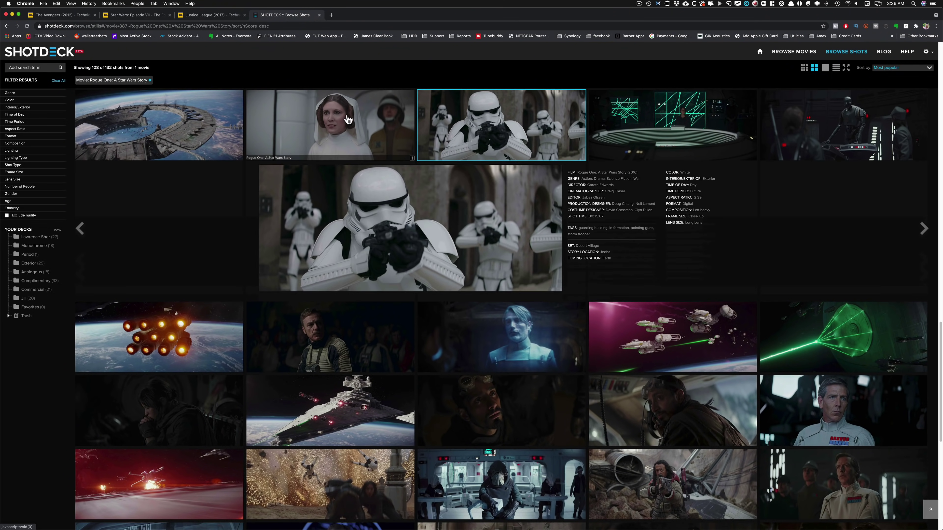
click(343, 124)
Alternate between DaVinci Resolve and the ShotDeck still in Chrome to compare the looks, finishing in DaVinci Resolve.
key(super+Tab)
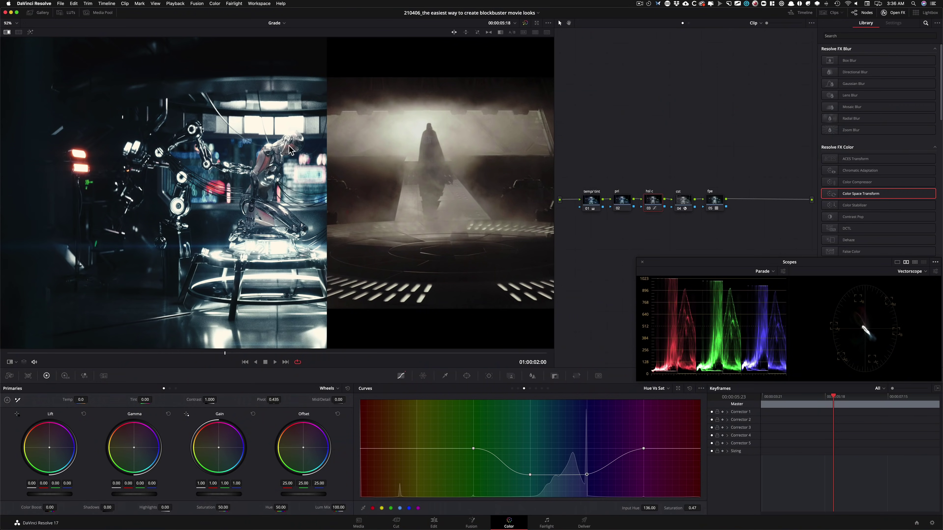
key(super+Tab)
key(super+Tab)
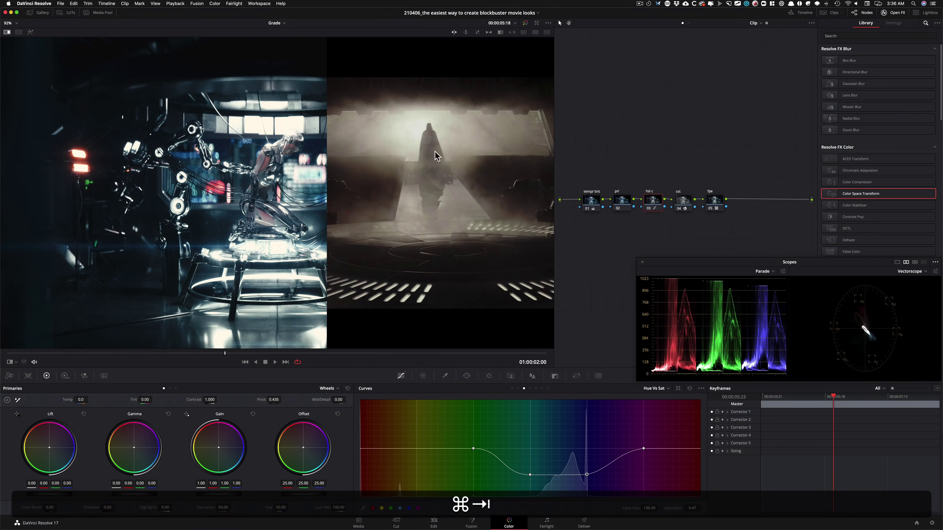
key(super+Tab)
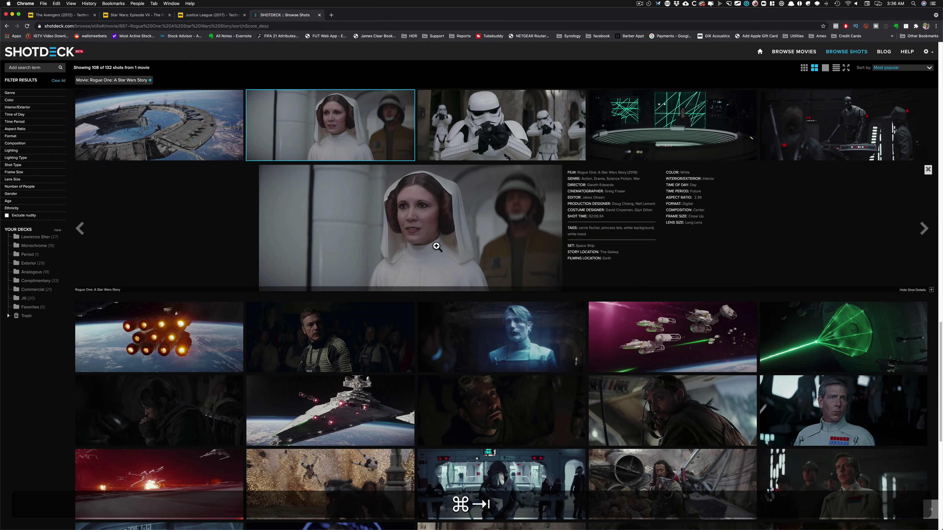
key(super+Tab)
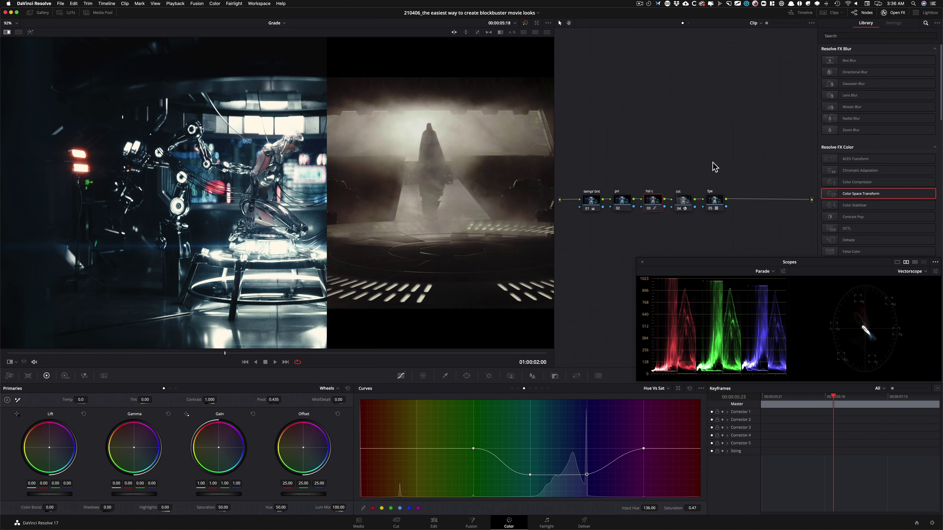
Lower the third node's highlight saturation to 0.82 at Input Lum 1.00 on the Lum Vs Sat curve, toggling the node to check.
click(536, 388)
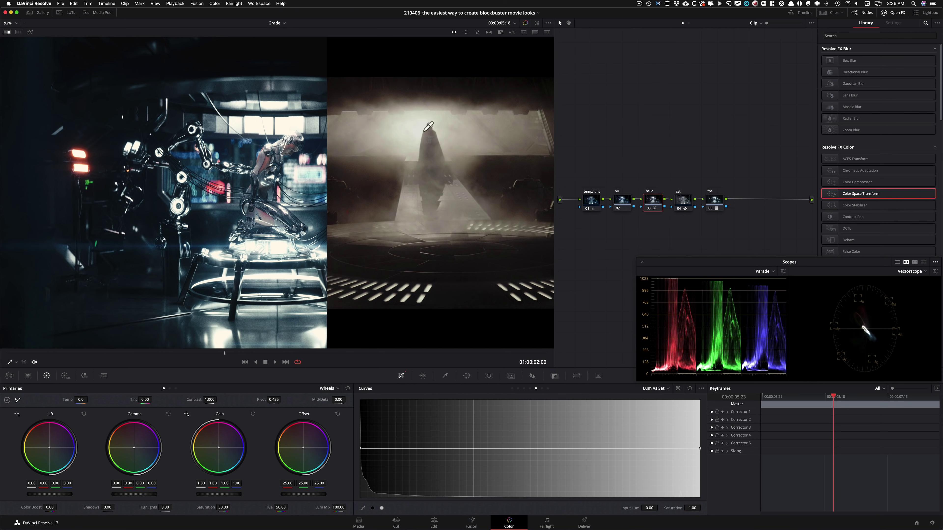
mouse_move(701, 451)
mouse_down()
mouse_move(696, 470)
mouse_move(695, 458)
mouse_up()
key(super+d)
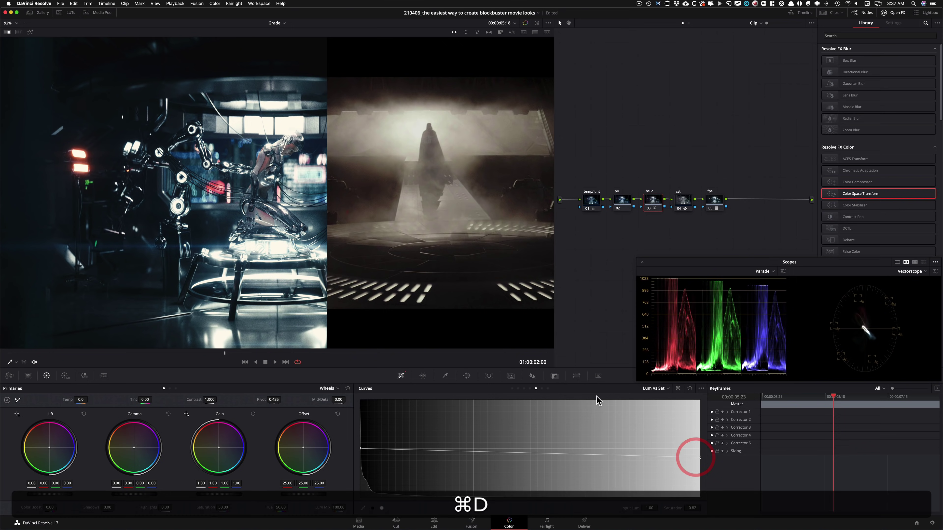
Set the temp/tint node's Temp to 1592.0 and Tint to 20.20, and lower the third node's Lum Vs Sat highlight point to 0.46.
click(682, 129)
click(594, 200)
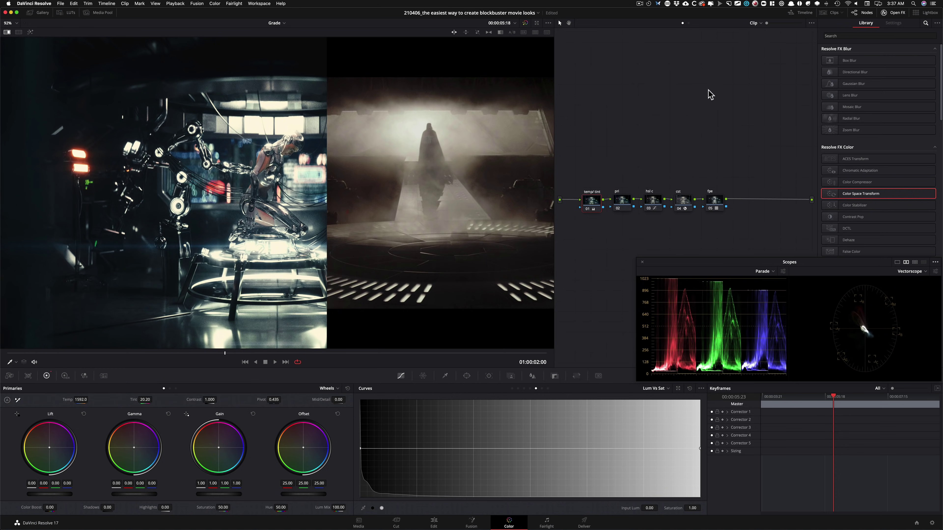
click(648, 147)
click(655, 201)
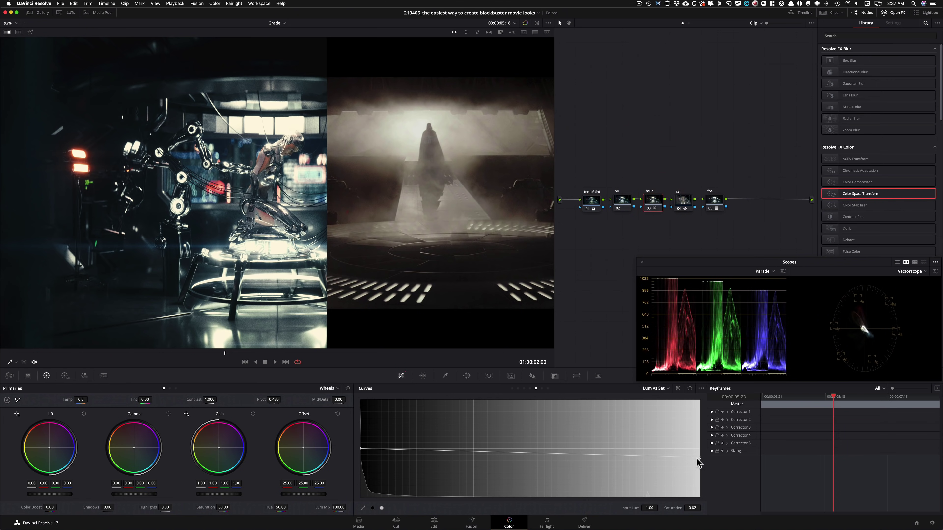
mouse_move(699, 460)
mouse_down()
mouse_move(696, 487)
mouse_move(697, 479)
mouse_up()
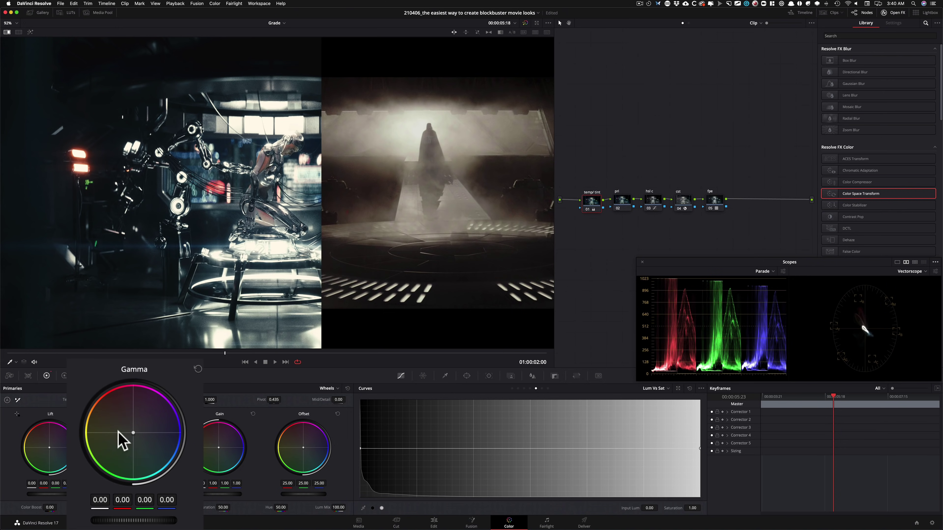
Warm the temp/tint node with Gamma 0.05, -0.02, -0.08, Temp 1425.0 and Tint 18.20, and lower the third node's Lum Vs Sat shadow point to 0.66.
drag(133, 433, 120, 424)
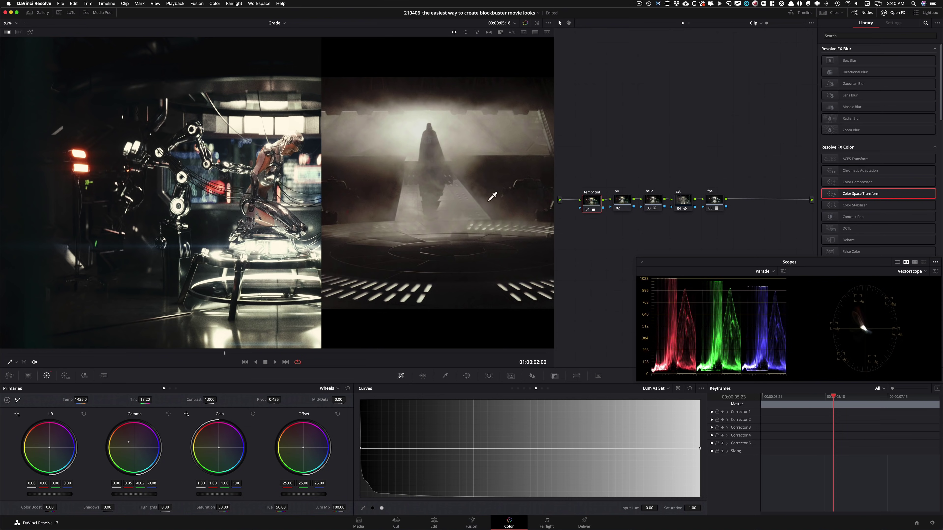
click(681, 140)
click(652, 200)
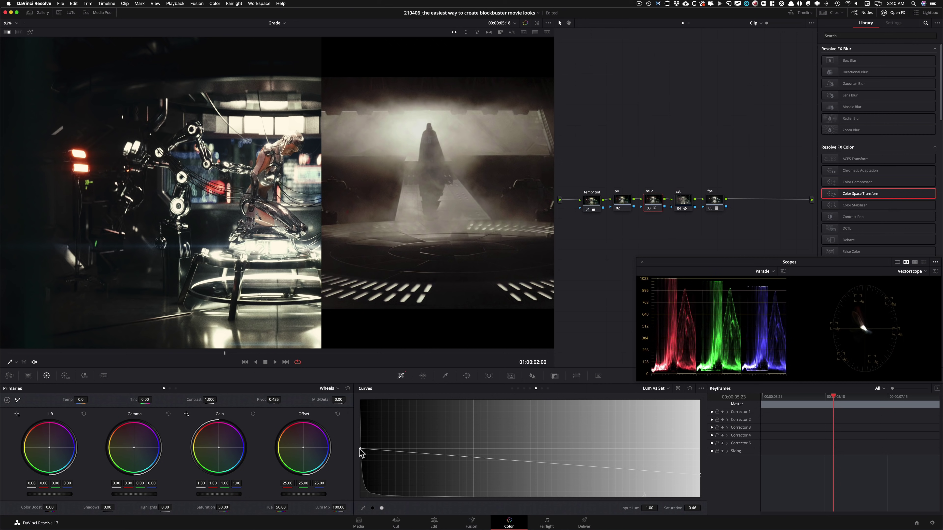
drag(362, 449, 353, 466)
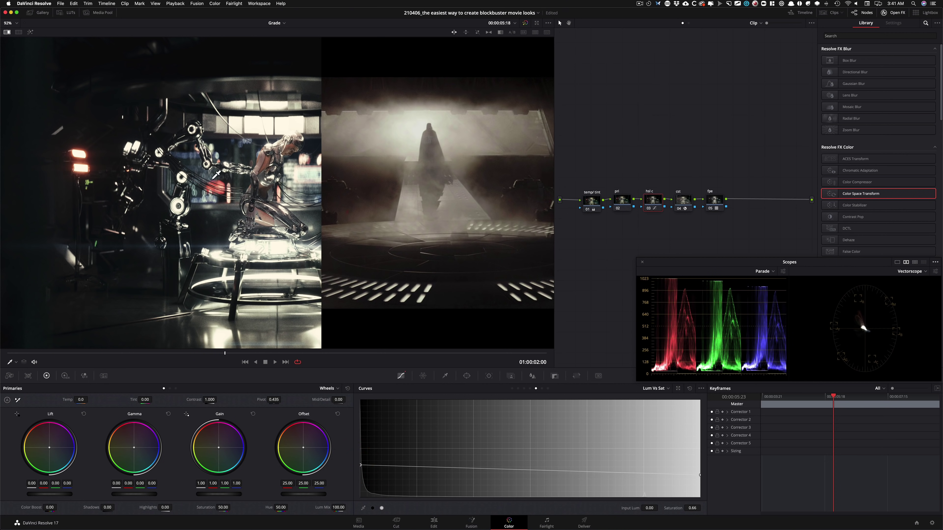
Select the temp/tint node, shift the wipe split to reveal more of the still, and reset the still's position in Reference Sizing.
click(659, 158)
click(593, 201)
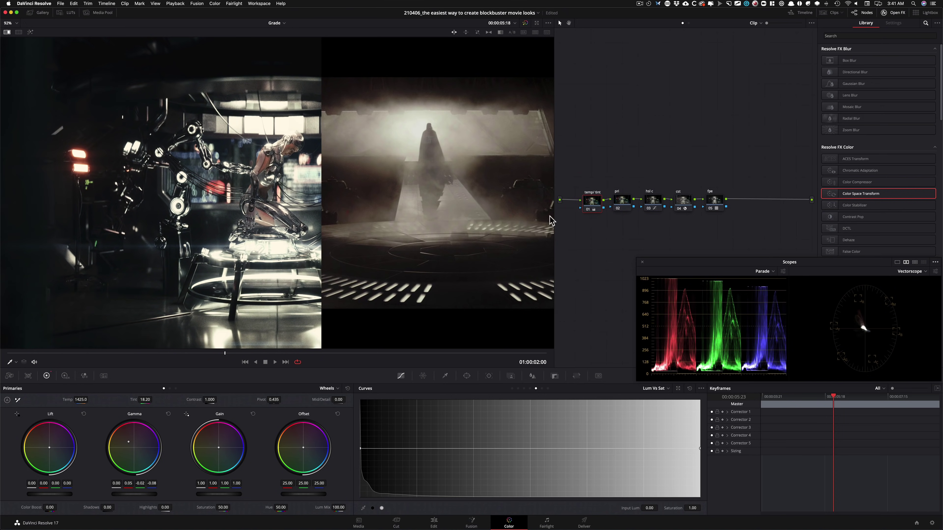
drag(537, 214, 548, 214)
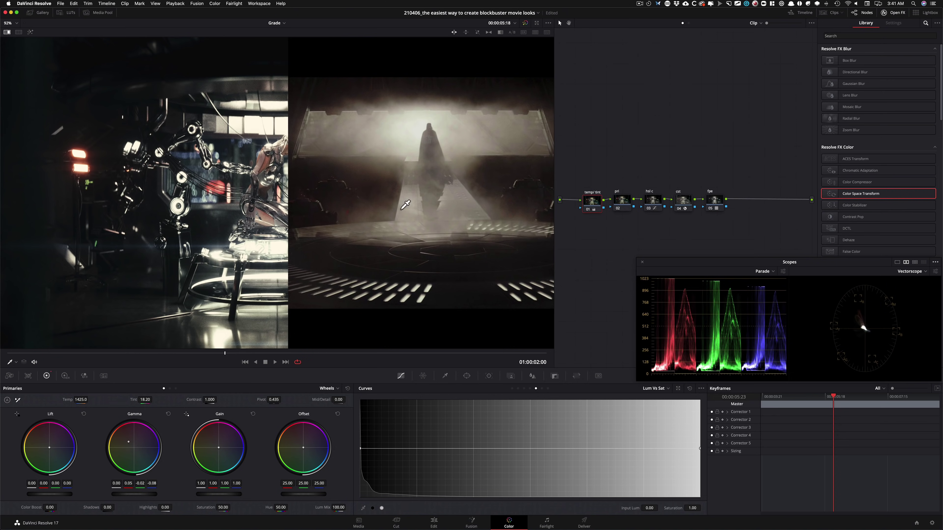
key(alt+shift+z)
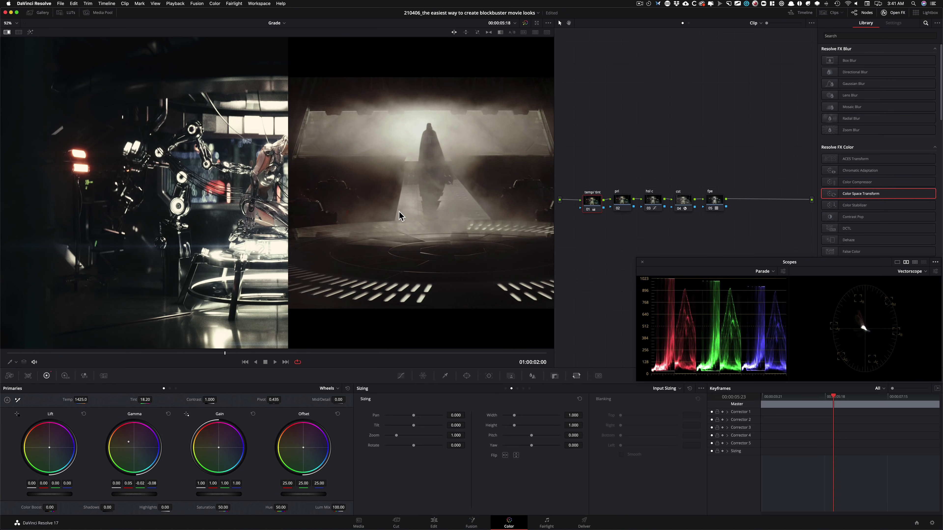
key(alt+shift+z)
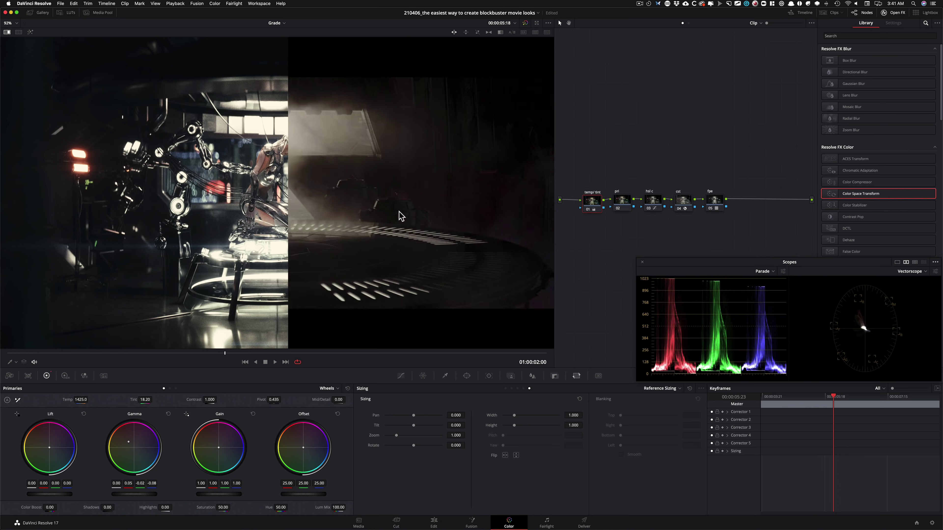
Extend the reference wipe across the whole frame and toggle it on and off to compare the graded shot with the movie still.
key(super+w)
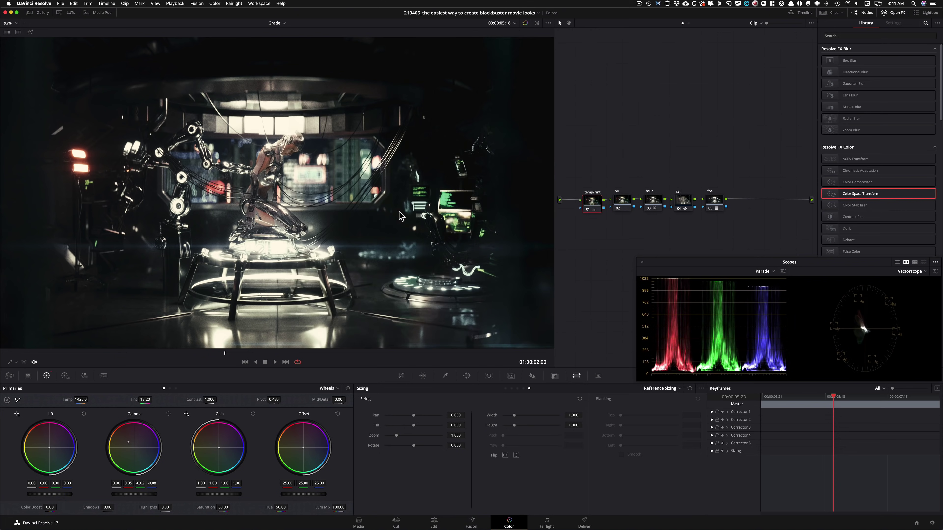
key(super+w)
drag(401, 210, 2, 210)
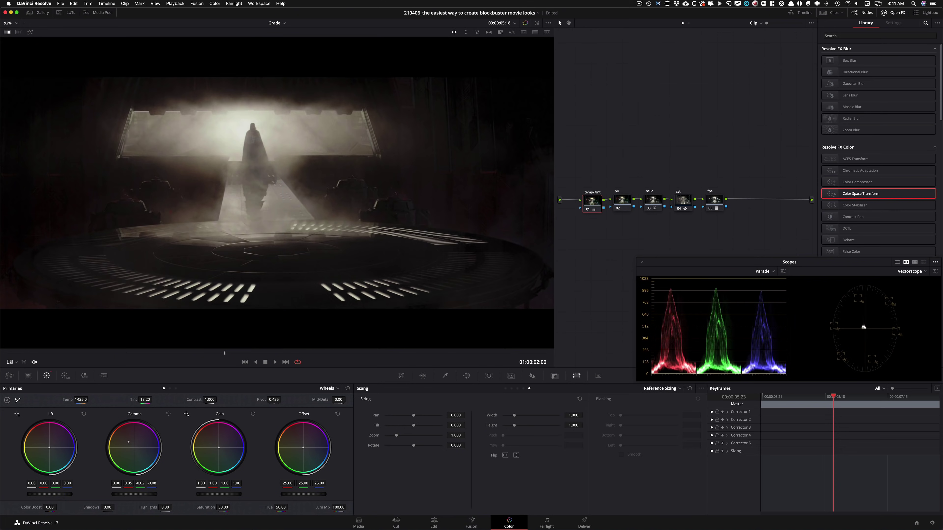
key(super+w)
key(super+w)
key(super+w)
key(super+w)
key(super+w)
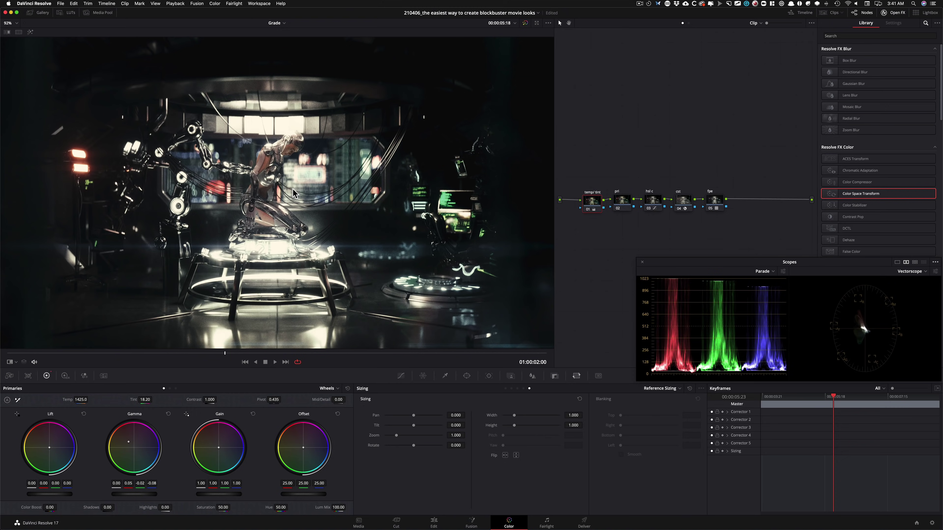
key(super+w)
key(super+w)
key(super+w)
key(super+w)
key(super+w)
key(super+w)
click(723, 142)
key(super+w)
key(super+w)
Display the clip's versions in a split screen and turn off the outline around the selected version.
click(19, 32)
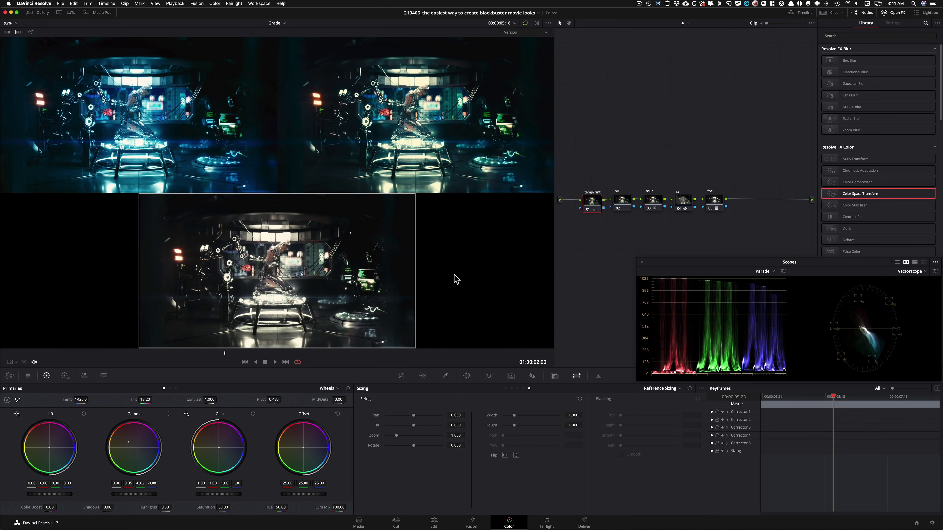
right_click(351, 275)
mouse_move(410, 366)
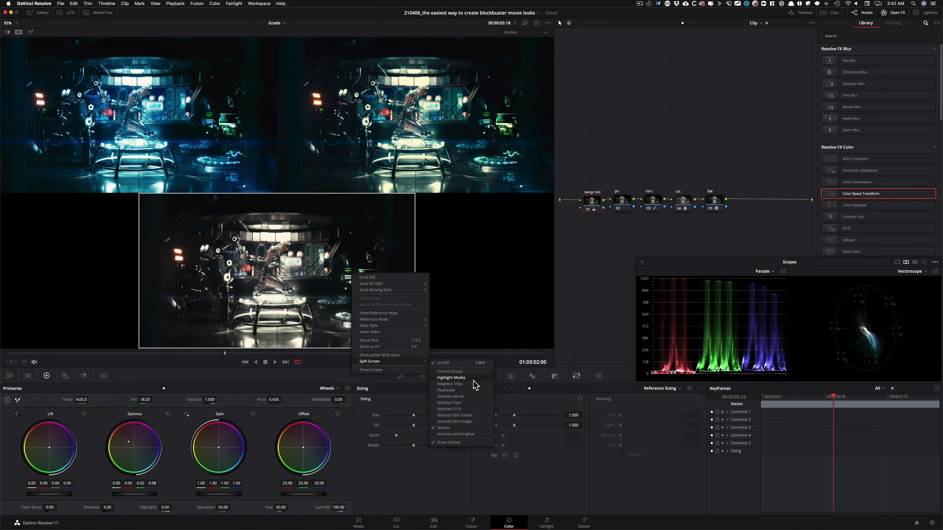
click(471, 443)
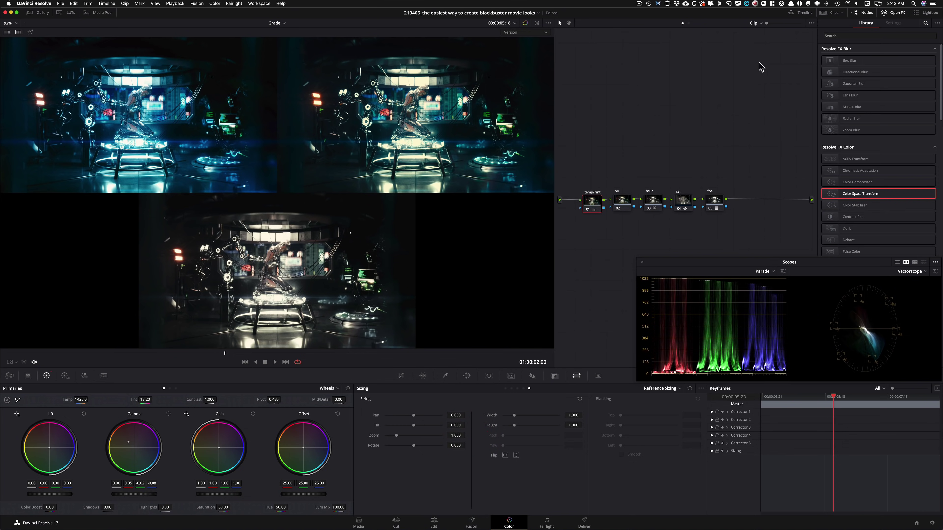
Close the floating scopes, enlarge the viewer and hide the effects library to examine the versions at a larger size.
click(642, 262)
key(shift+f)
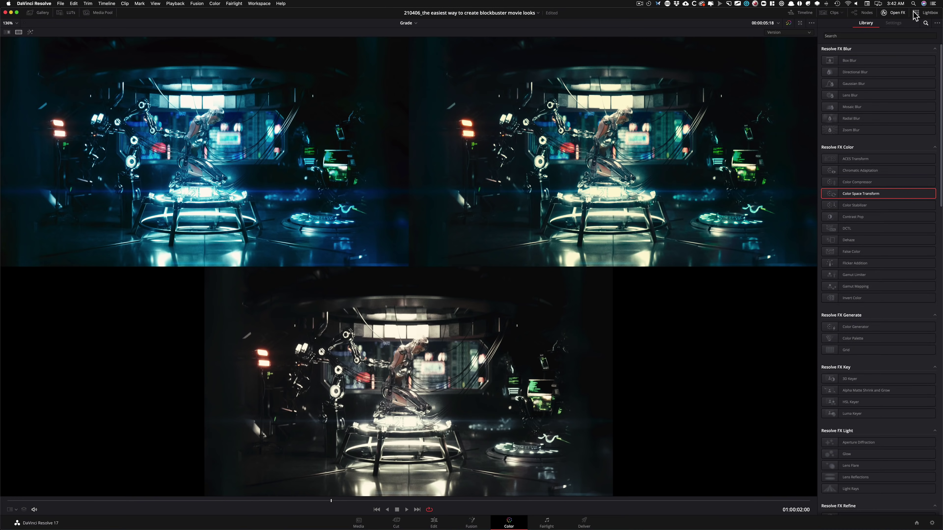
click(894, 13)
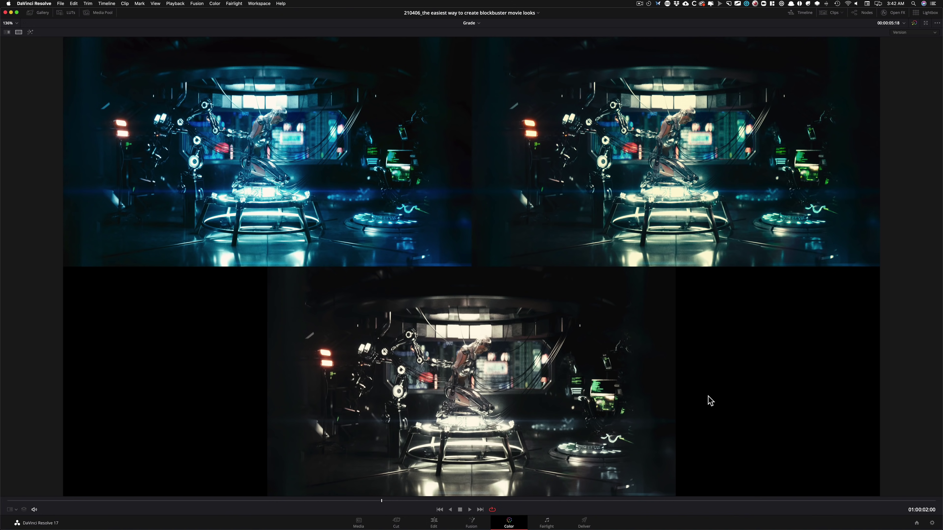
Restore the standard grading layout and turn off the version split screen.
key(shift+f)
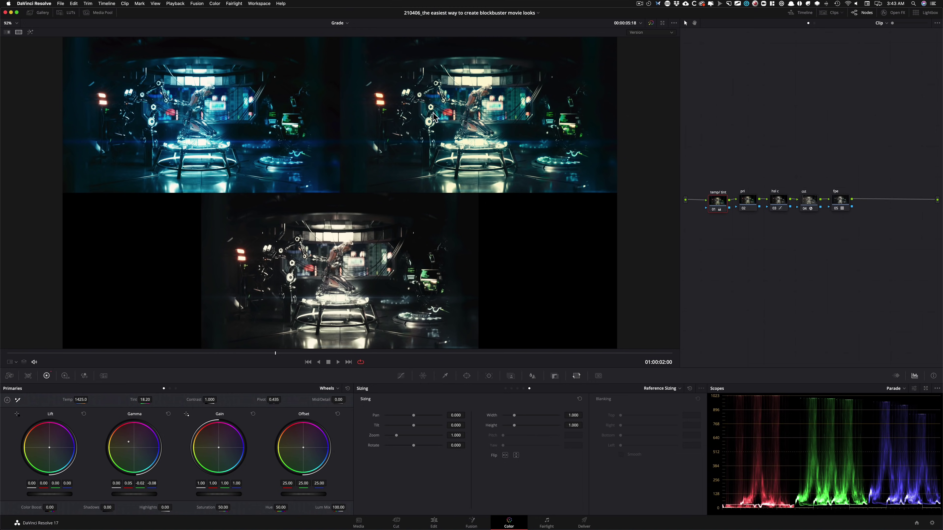
key(alt+super+w)
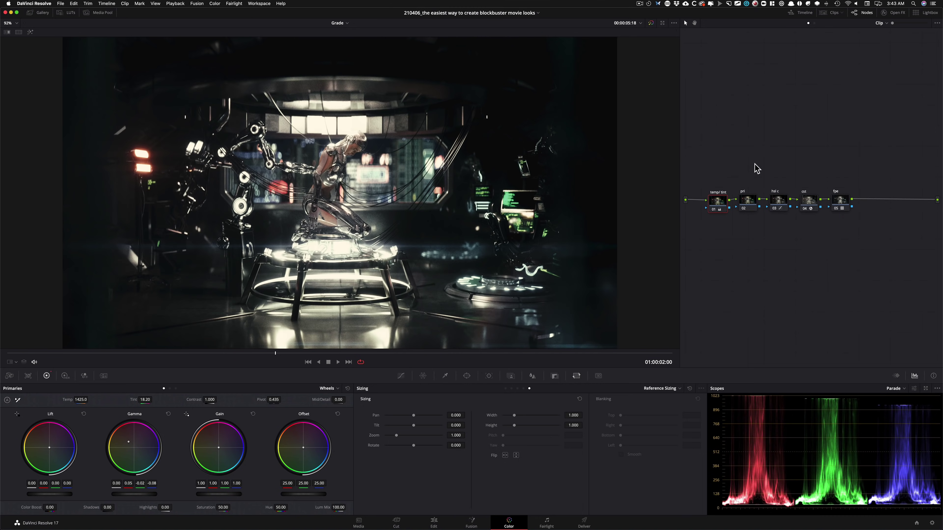
Load the first version and review its look with only the fpe node enabled, plus the cst node.
key(super+n)
click(920, 237)
key(super+b)
click(879, 109)
click(840, 205)
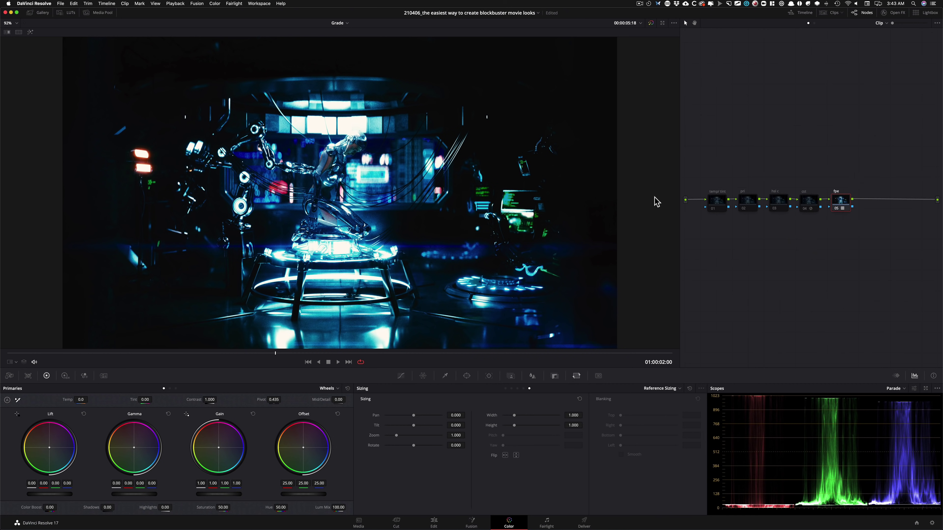
click(807, 202)
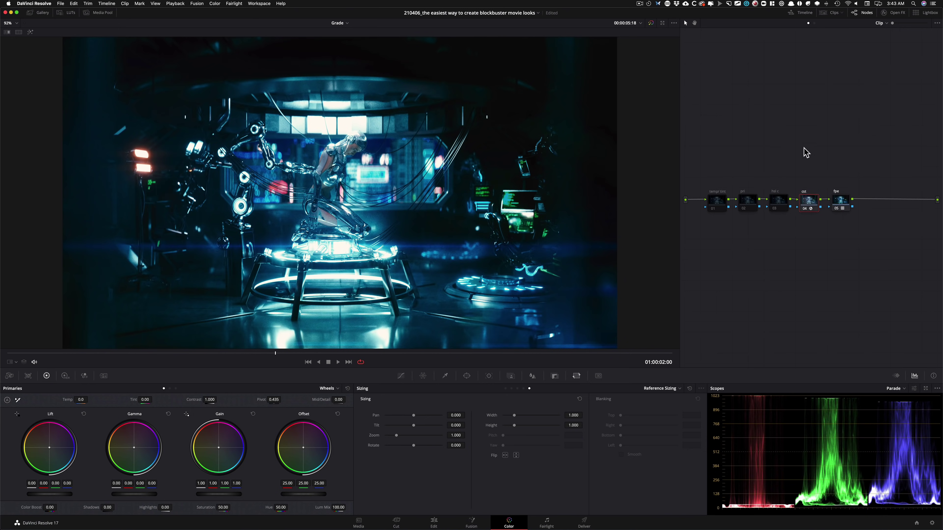
Load Version 2, disable all its nodes, and re-enable the fpe, cst and temp/tint nodes one at a time.
key(super+b)
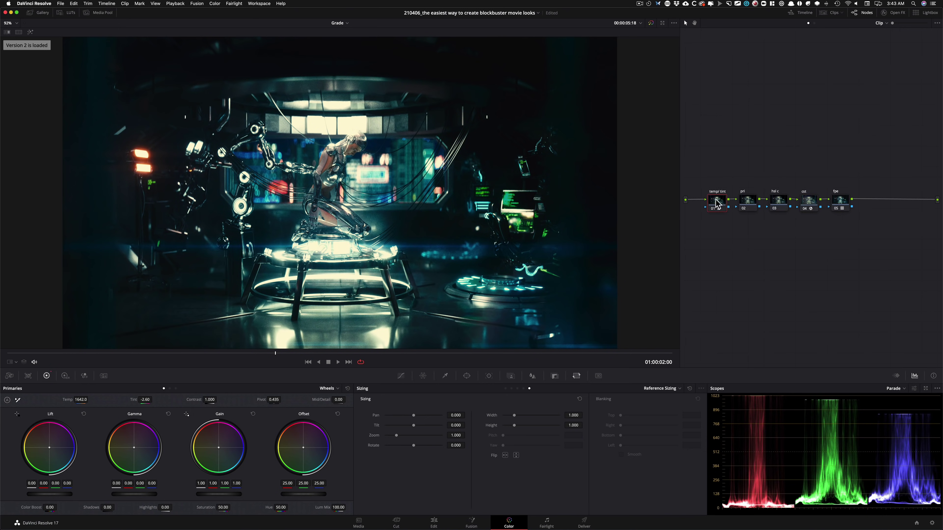
key(ctrl+d)
click(777, 139)
click(838, 204)
key(ctrl+d)
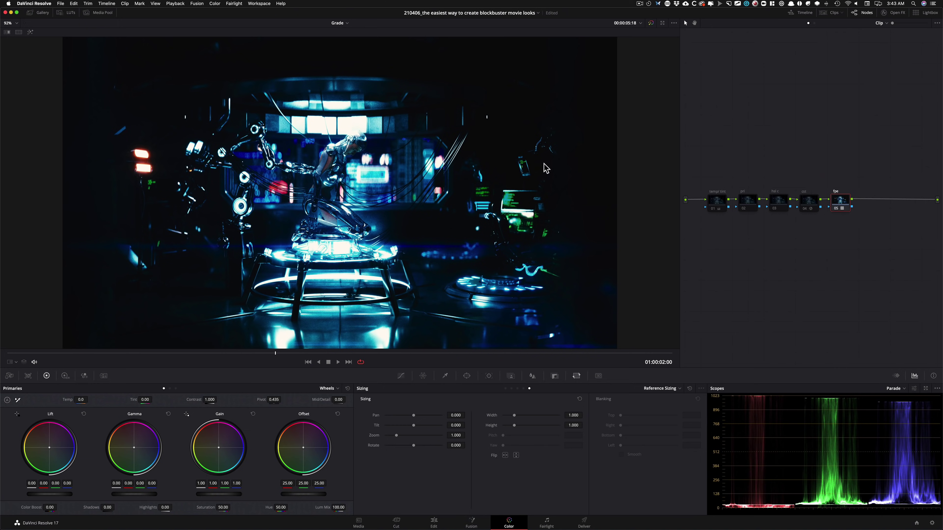
click(810, 204)
key(ctrl+d)
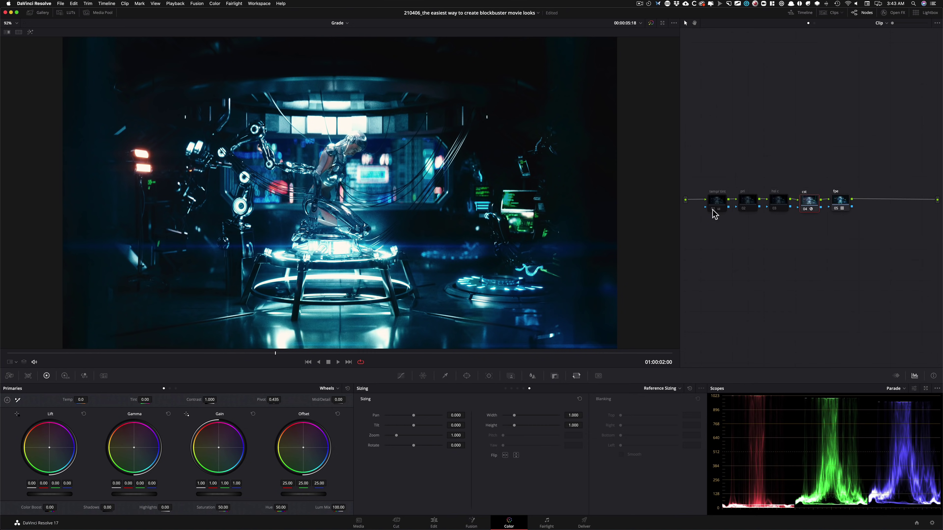
click(717, 202)
key(ctrl+d)
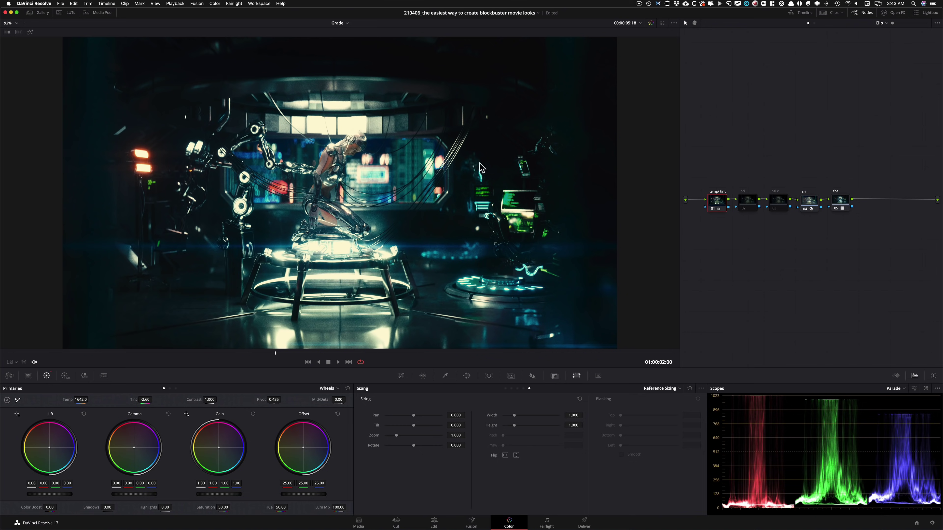
Load Version 3, disable the whole node chain, and re-enable the fpe, cst and temp/tint nodes in turn.
key(super+n)
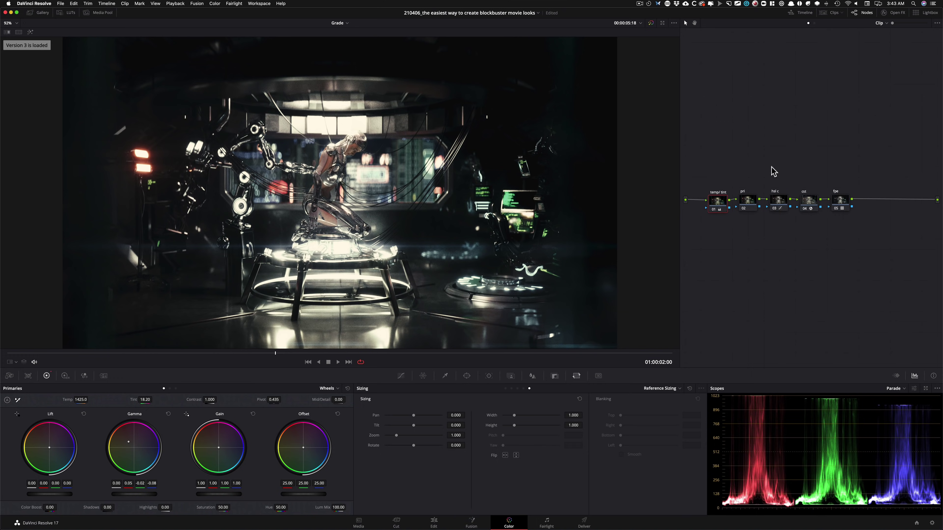
drag(695, 172, 870, 271)
key(super+d)
click(790, 144)
click(842, 202)
key(super+d)
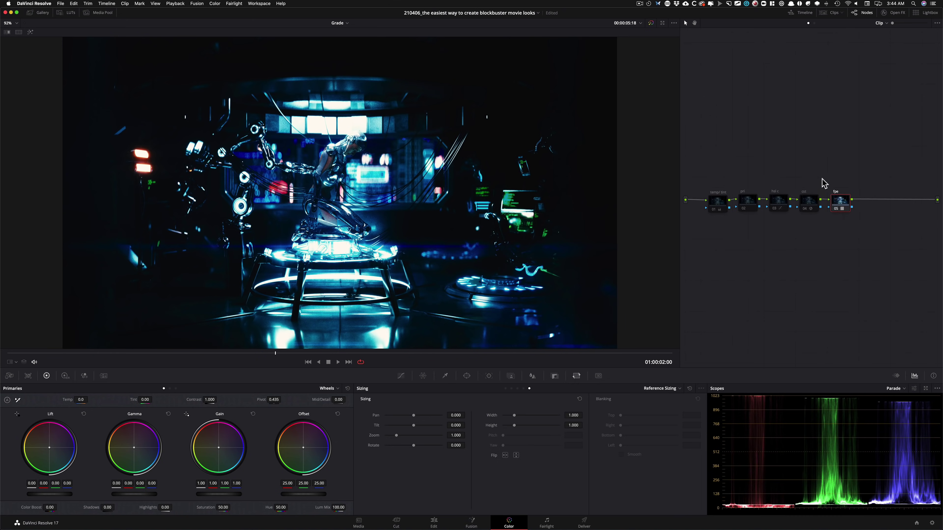
click(809, 201)
key(super+d)
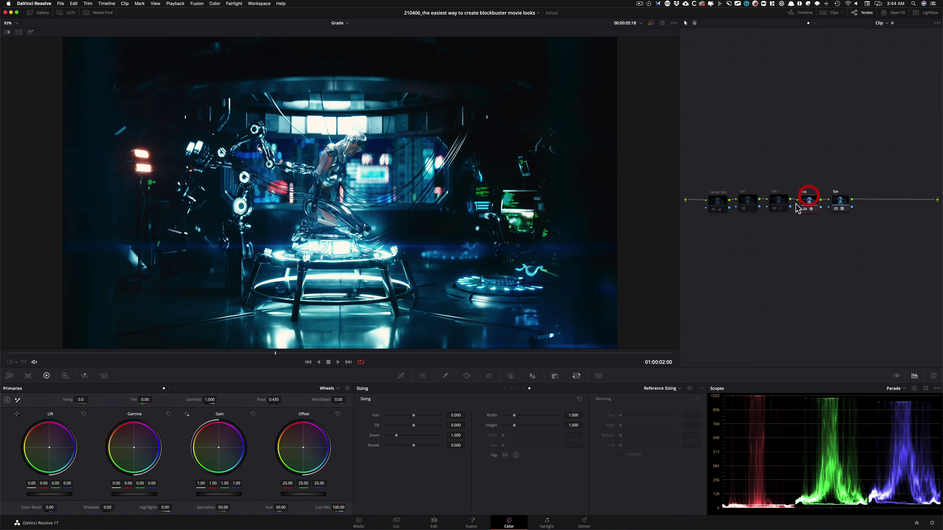
click(717, 202)
key(super+d)
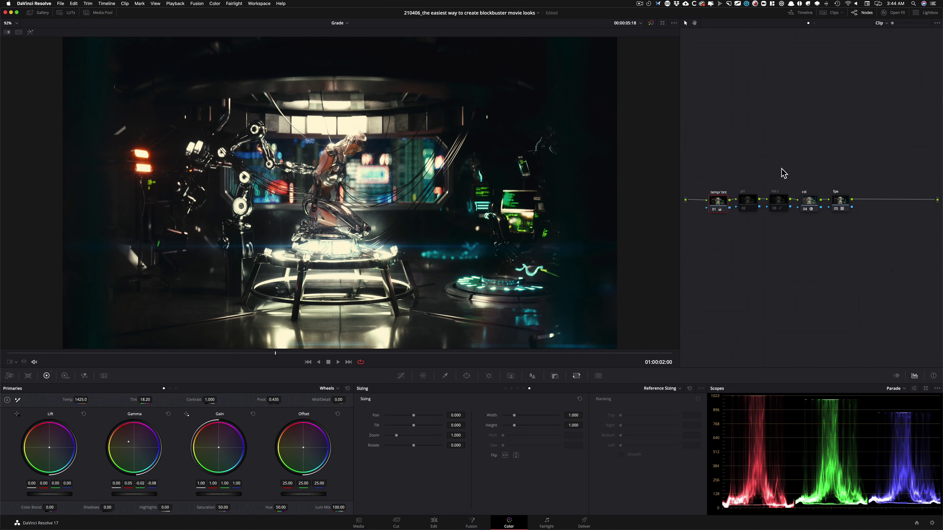
Re-enable the third node in Version 3 and toggle it repeatedly to compare the image with and without its saturation adjustment.
click(778, 203)
key(super+d)
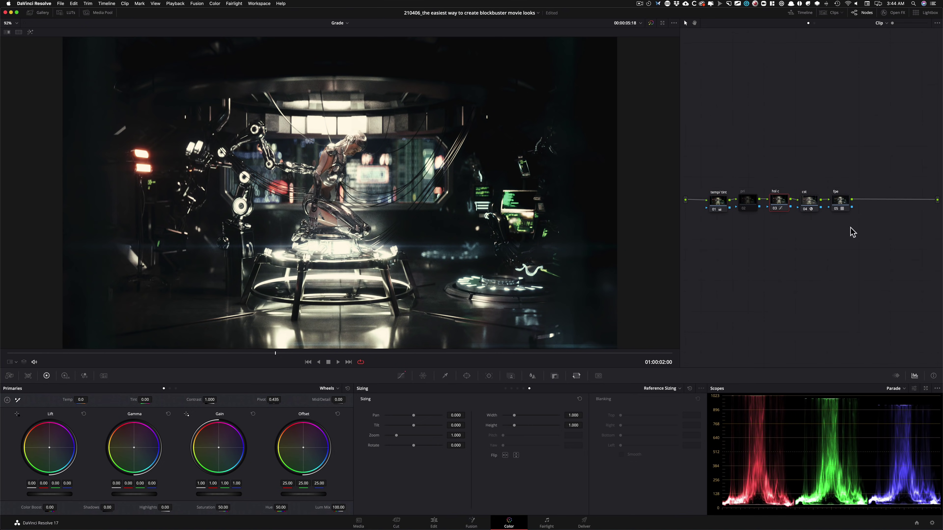
key(super+d)
key(super+d)
key(super+d)
key(super+d)
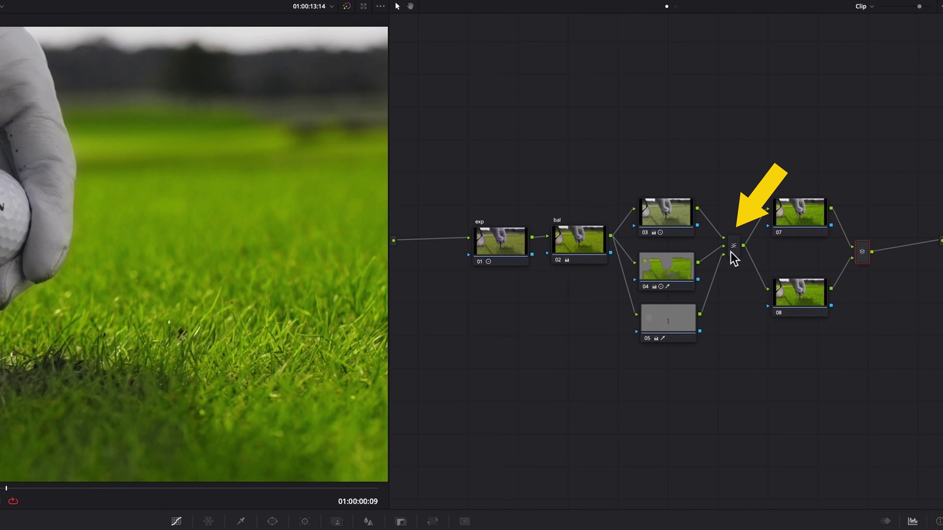
Add a circular power window to node 07 and fit it around the golf ball.
click(367, 433)
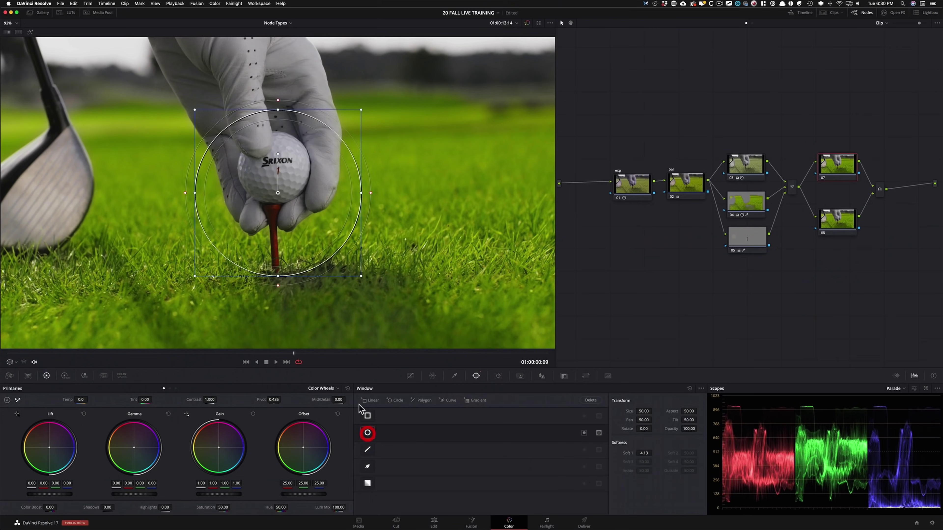
drag(258, 191, 295, 116)
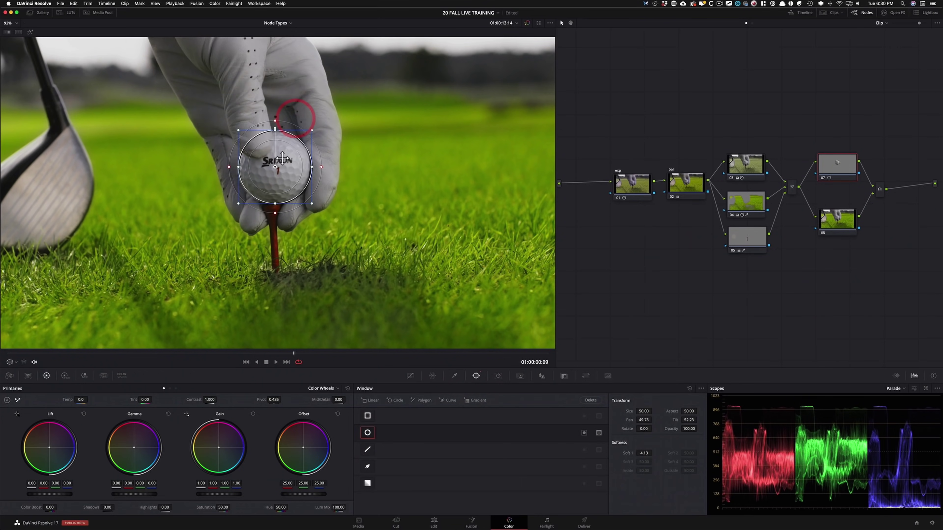